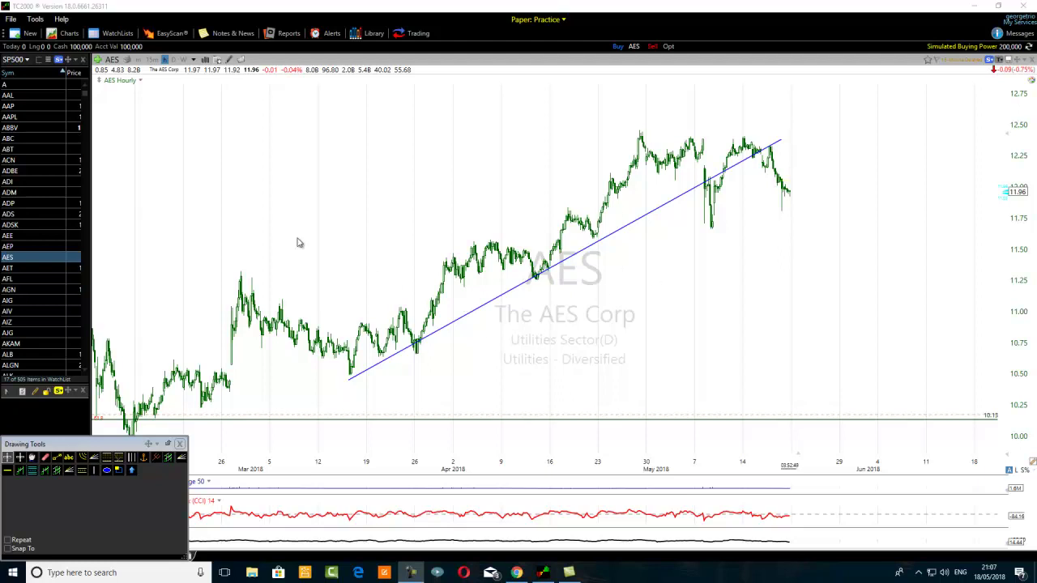
Draw a channel line above the price, parallel to the rising trend line, and recolour the lower trend line red
{"action": "left_click", "coordinate": [57, 457]}
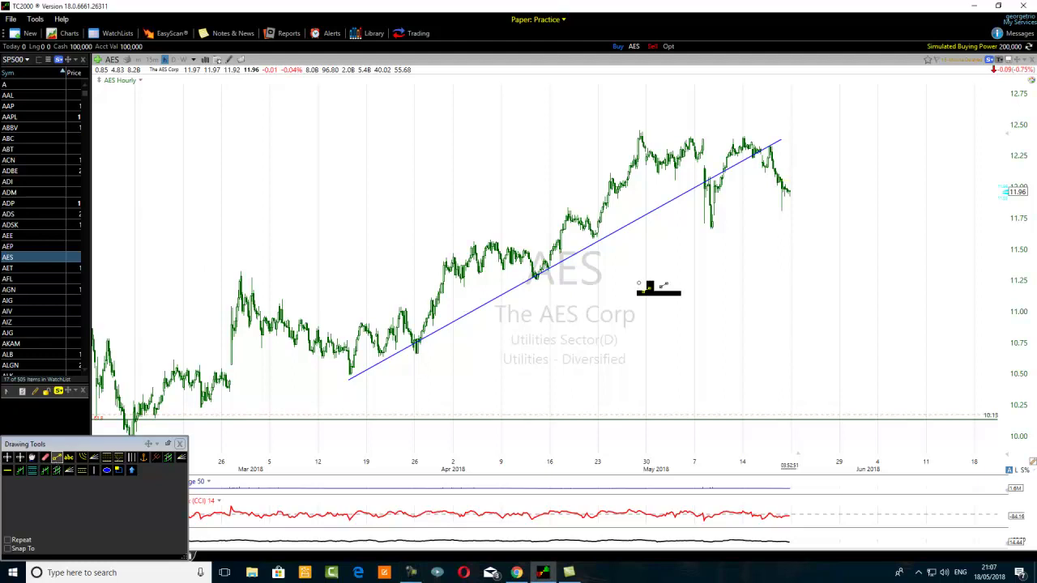
{"action": "left_click_drag", "start_coordinate": [354, 316], "coordinate": [717, 111]}
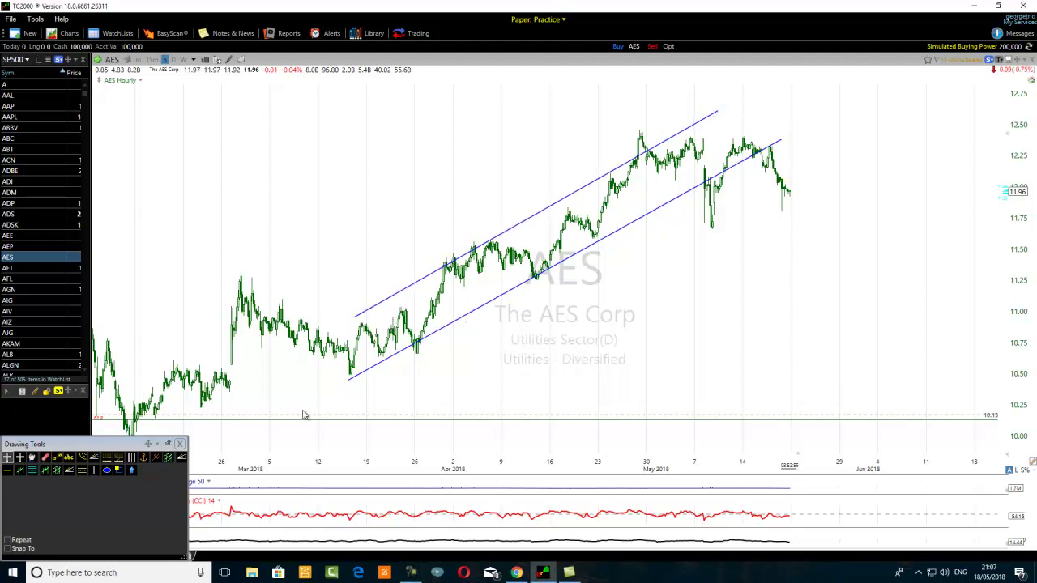
{"action": "right_click", "coordinate": [560, 269]}
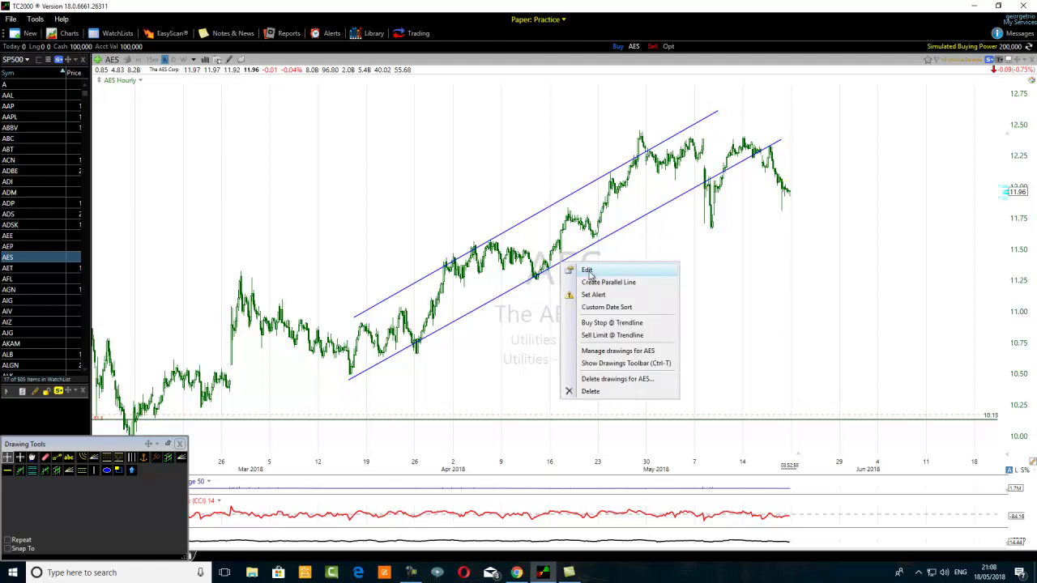
{"action": "left_click", "coordinate": [588, 272]}
{"action": "left_click", "coordinate": [704, 300]}
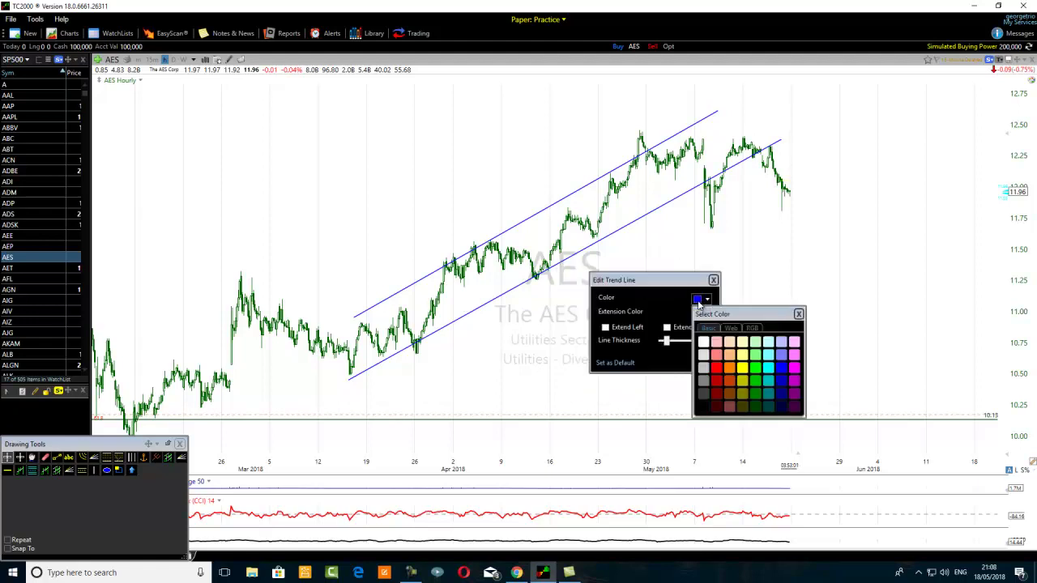
{"action": "left_click", "coordinate": [716, 369]}
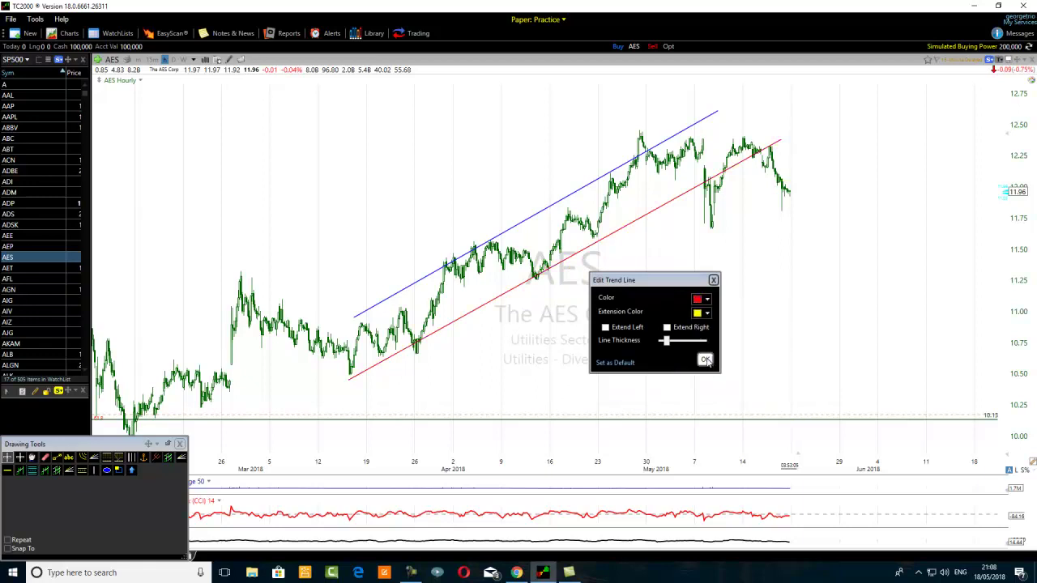
{"action": "left_click", "coordinate": [707, 363]}
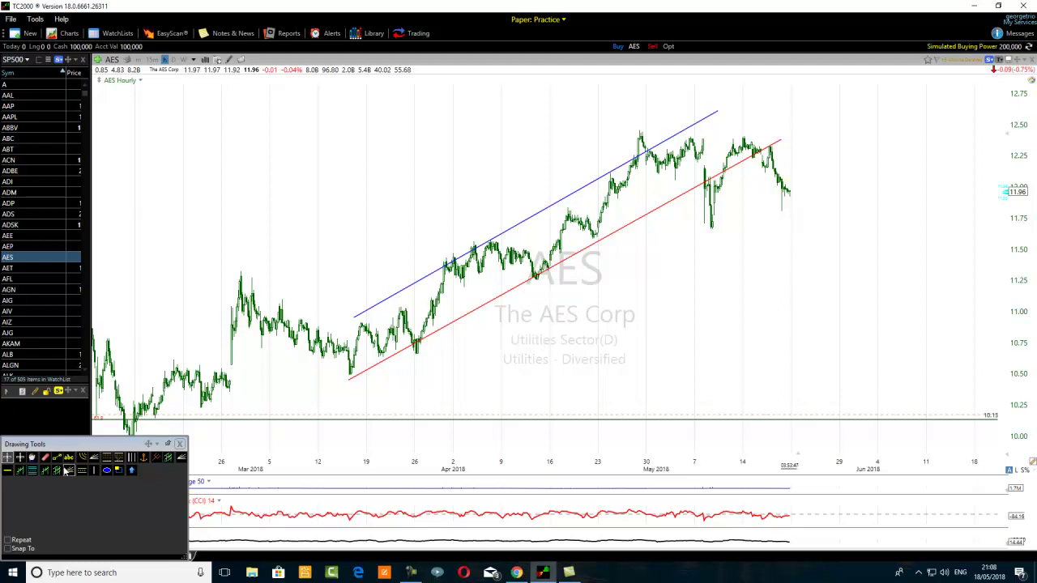
Draw a trend line inside the rising channel from the 26 March low at about 10.67 to the 2 April high at about 11.44
{"action": "left_click", "coordinate": [107, 471]}
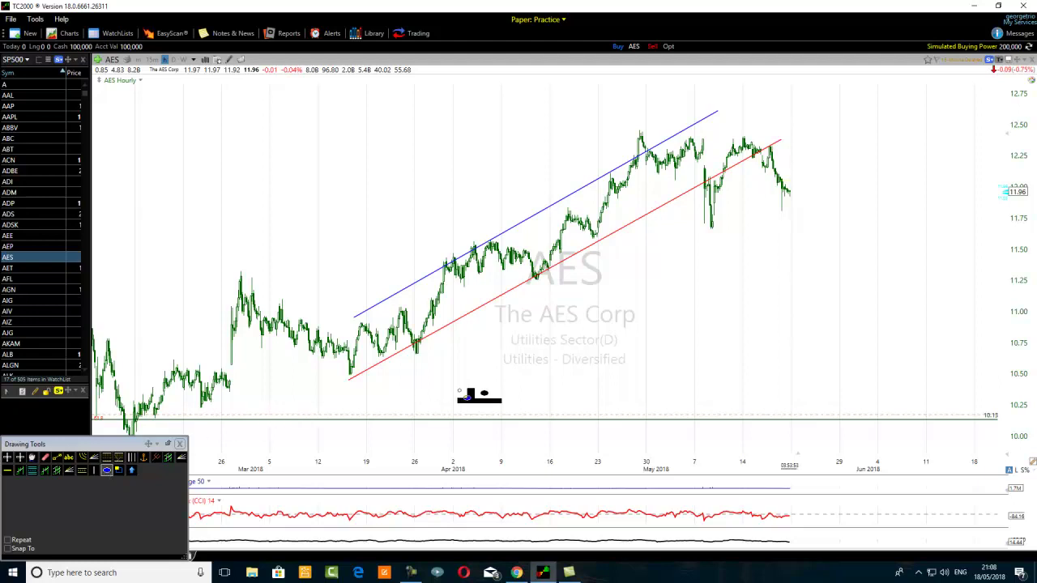
{"action": "left_click", "coordinate": [56, 458]}
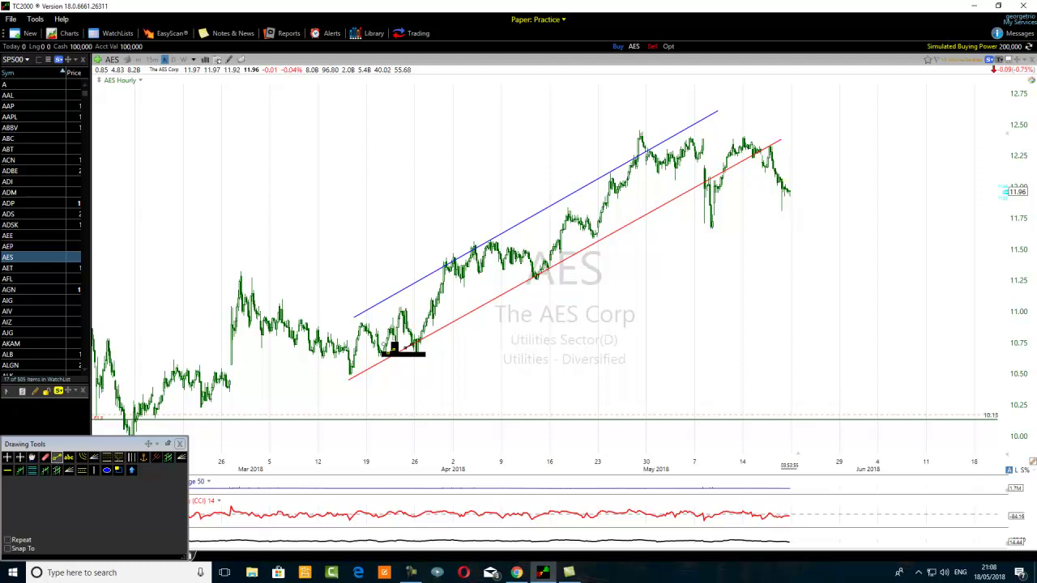
{"action": "left_click_drag", "start_coordinate": [415, 350], "coordinate": [448, 266]}
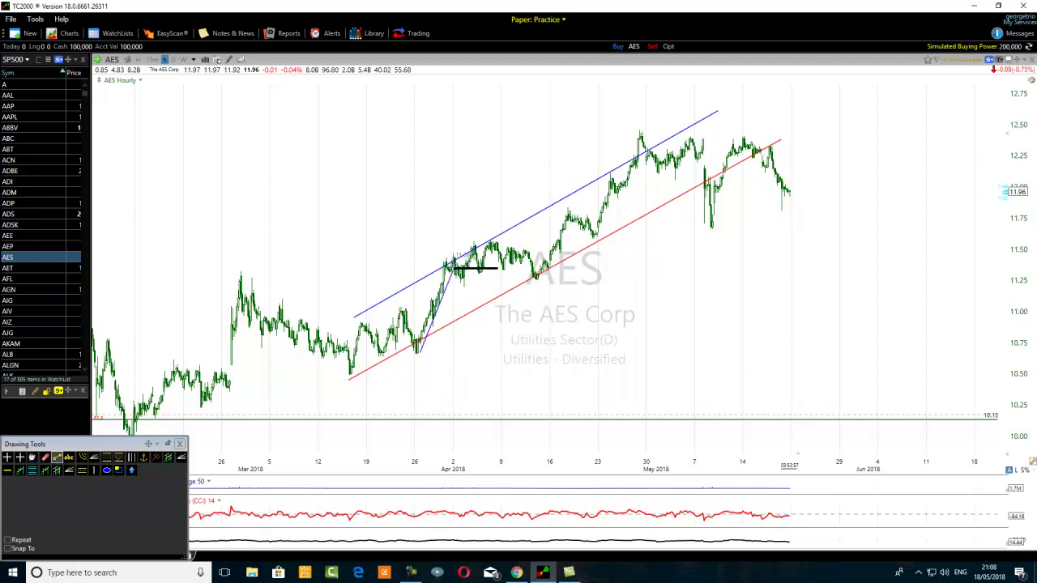
{"action": "left_click", "coordinate": [482, 312]}
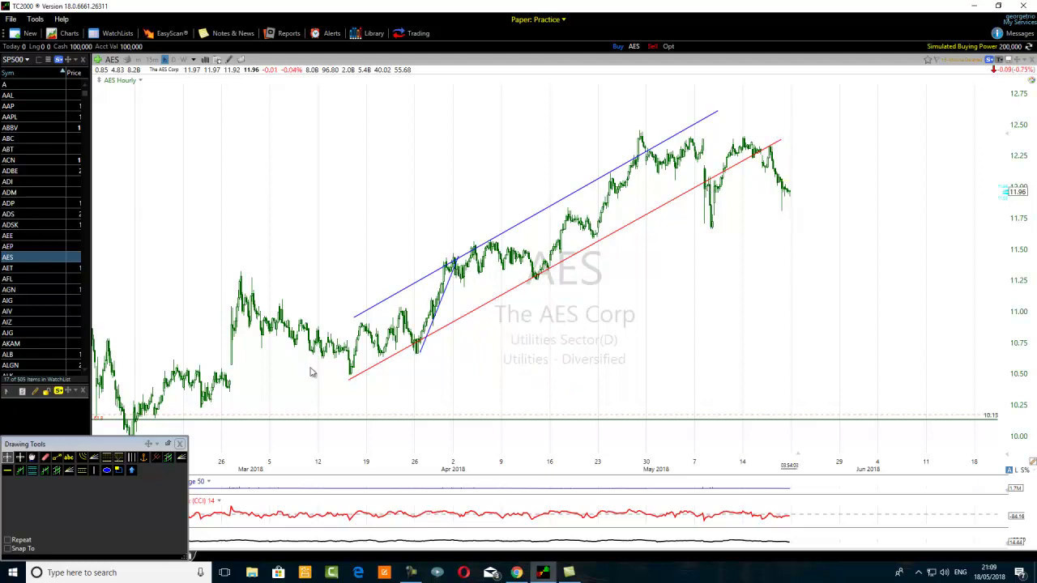
Mark the early-April high and the preceding late-March swing high with green ellipses
{"action": "left_click", "coordinate": [106, 470]}
{"action": "left_click_drag", "start_coordinate": [465, 230], "coordinate": [439, 257]}
{"action": "left_click", "coordinate": [106, 470]}
{"action": "mouse_move", "coordinate": [411, 293]}
{"action": "left_mouse_down"}
{"action": "mouse_move", "coordinate": [378, 324]}
{"action": "mouse_move", "coordinate": [386, 311]}
{"action": "left_mouse_up"}
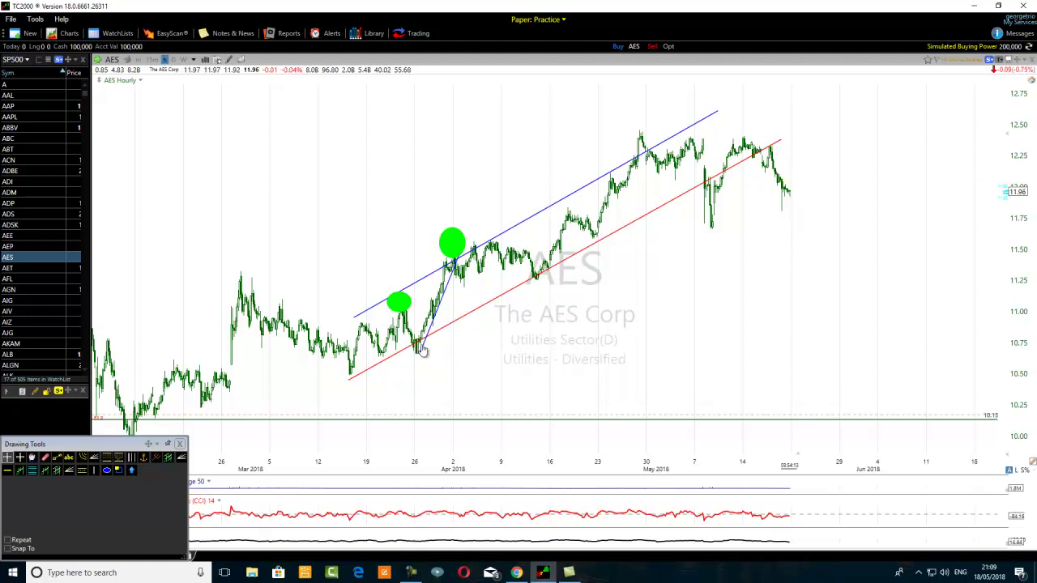
{"action": "left_click", "coordinate": [416, 344]}
{"action": "mouse_move", "coordinate": [422, 341]}
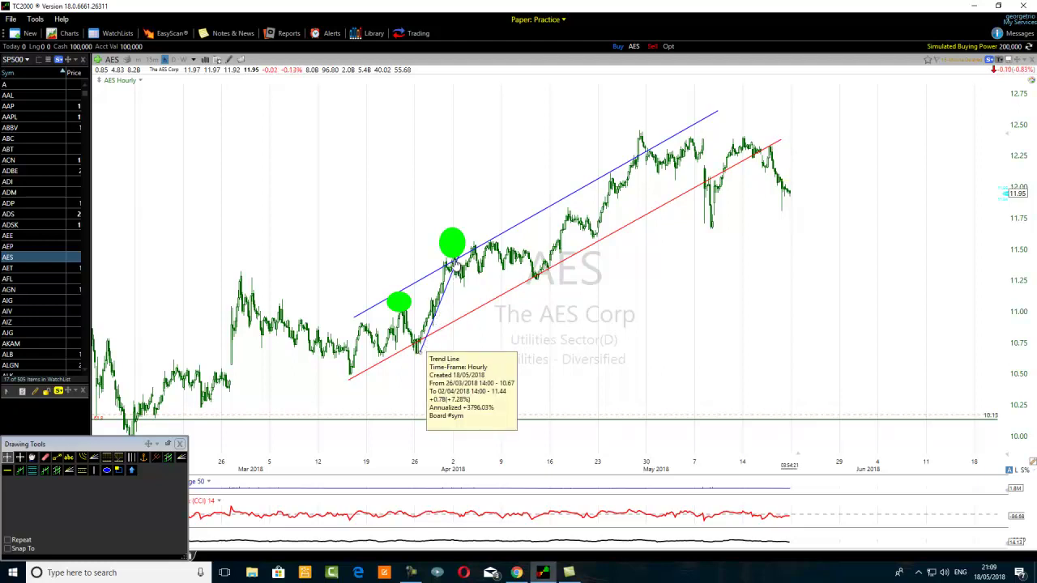
Draw a trend line from the early-April high down to the mid-April low and mark that low with an ellipse
{"action": "left_click", "coordinate": [57, 458]}
{"action": "left_click_drag", "start_coordinate": [459, 259], "coordinate": [534, 277]}
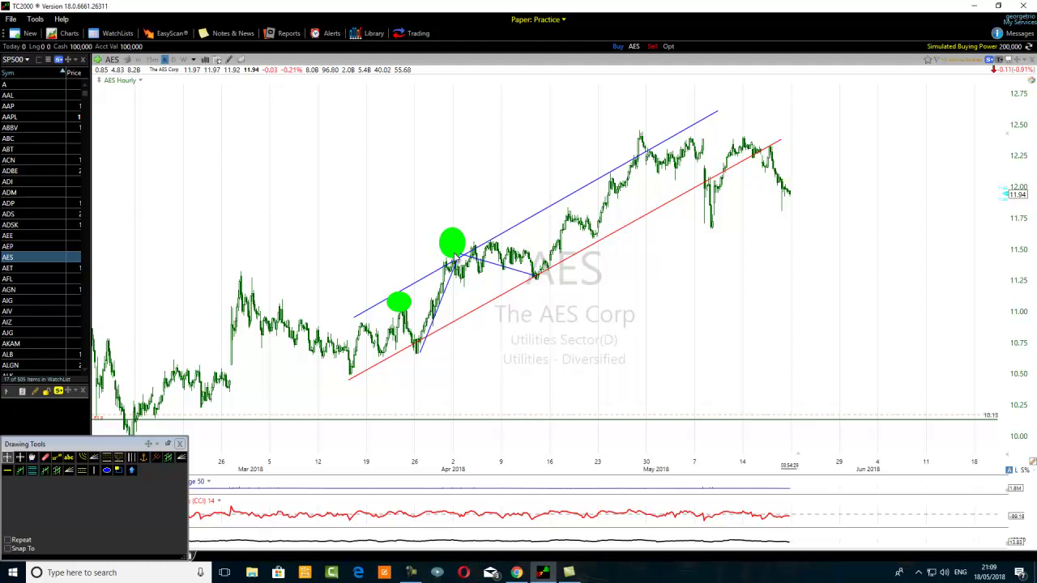
{"action": "left_click", "coordinate": [106, 472]}
{"action": "left_click_drag", "start_coordinate": [550, 271], "coordinate": [529, 285]}
{"action": "mouse_move", "coordinate": [539, 281]}
{"action": "left_mouse_down"}
{"action": "mouse_move", "coordinate": [516, 288]}
{"action": "mouse_move", "coordinate": [529, 279]}
{"action": "left_mouse_up"}
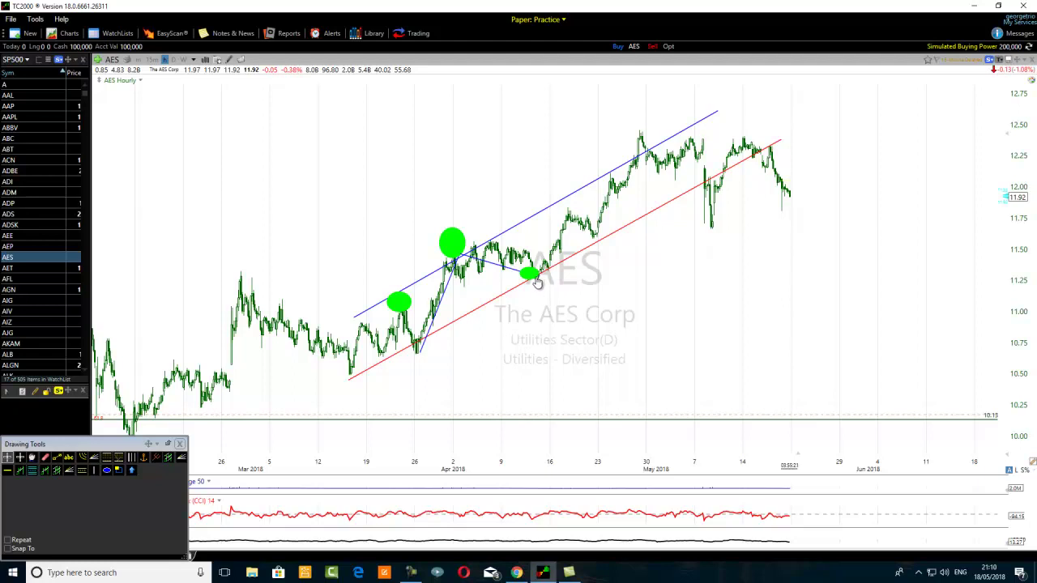
{"action": "left_click", "coordinate": [350, 377]}
Draw a falling channel around the March decline with two parallel trend lines, and raise the lower line's starting point slightly
{"action": "mouse_move", "coordinate": [631, 161]}
{"action": "left_click", "coordinate": [55, 458]}
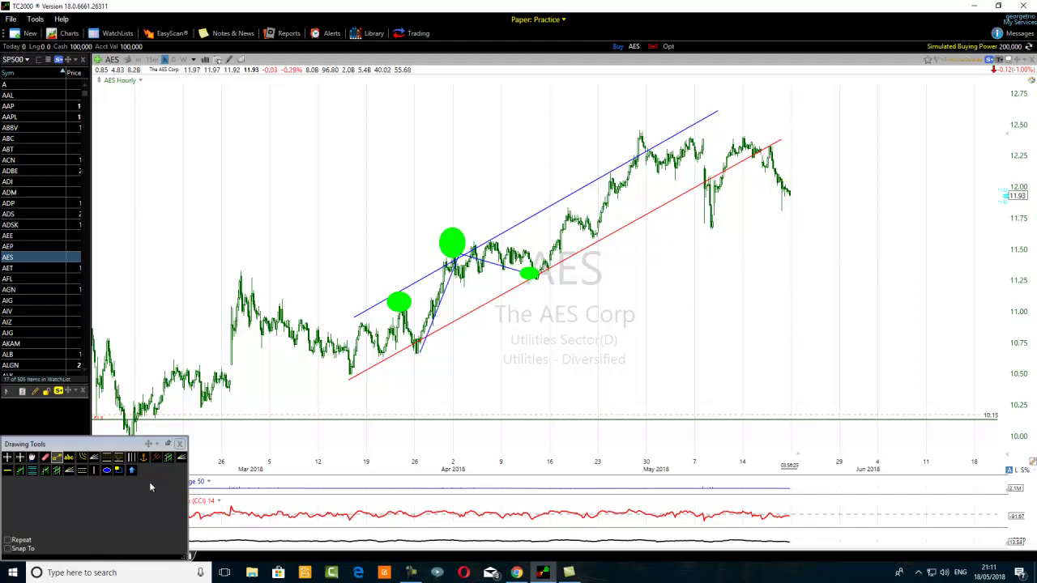
{"action": "mouse_move", "coordinate": [240, 273]}
{"action": "left_mouse_down"}
{"action": "mouse_move", "coordinate": [310, 302]}
{"action": "mouse_move", "coordinate": [376, 366]}
{"action": "left_mouse_up"}
{"action": "left_click", "coordinate": [57, 457]}
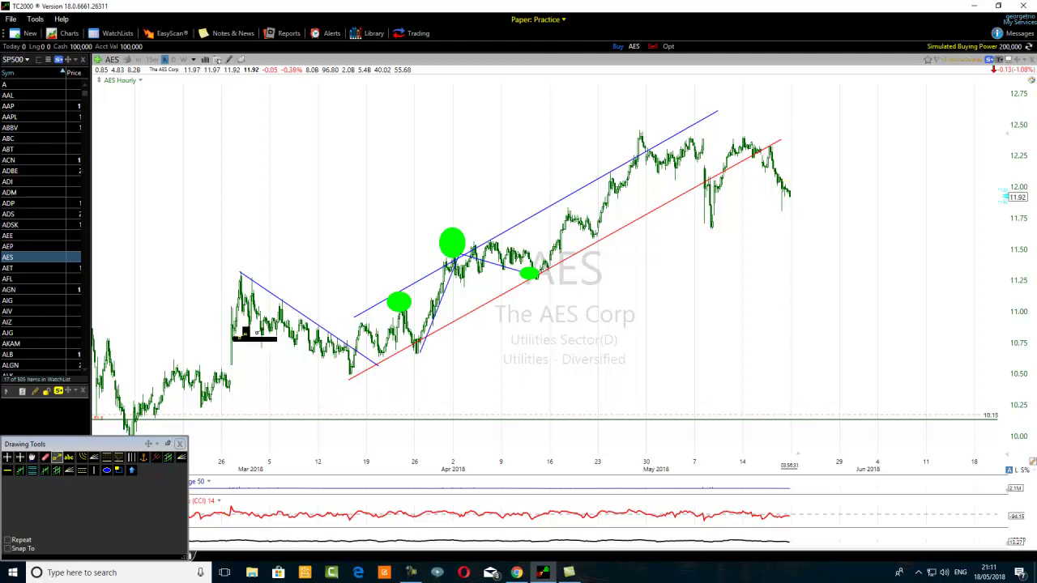
{"action": "mouse_move", "coordinate": [232, 325]}
{"action": "left_mouse_down"}
{"action": "mouse_move", "coordinate": [340, 369]}
{"action": "mouse_move", "coordinate": [360, 397]}
{"action": "left_mouse_up"}
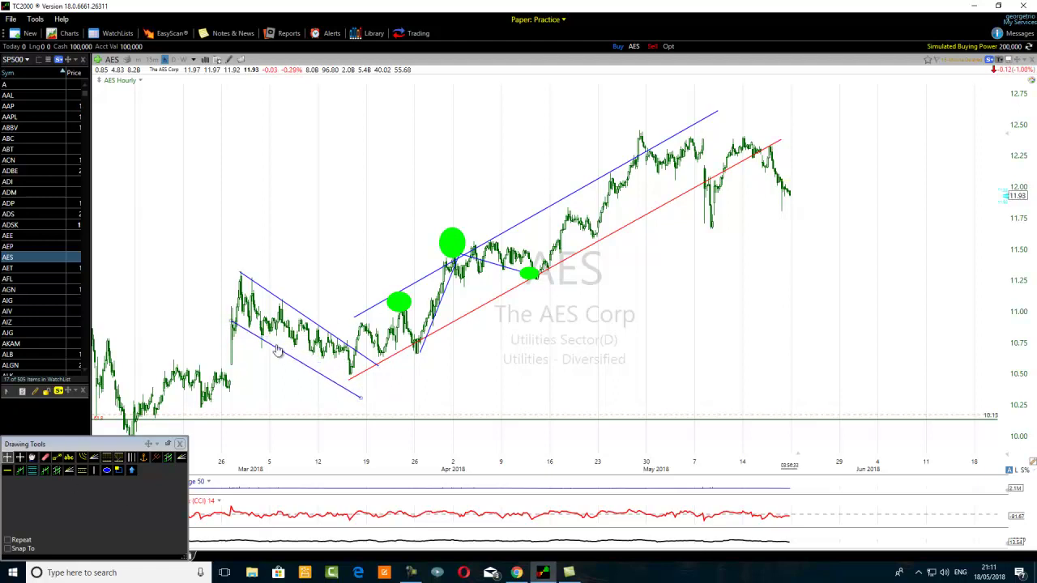
{"action": "left_click_drag", "start_coordinate": [232, 324], "coordinate": [229, 313]}
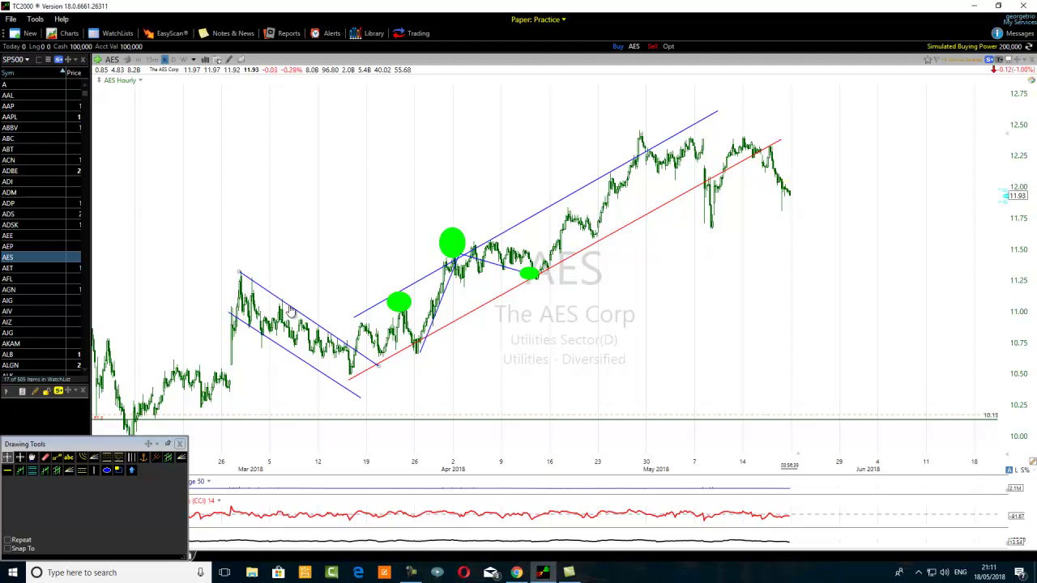
Recolour the upper line of the falling March channel magenta
{"action": "mouse_move", "coordinate": [290, 311]}
{"action": "right_click", "coordinate": [293, 310]}
{"action": "left_click", "coordinate": [319, 317]}
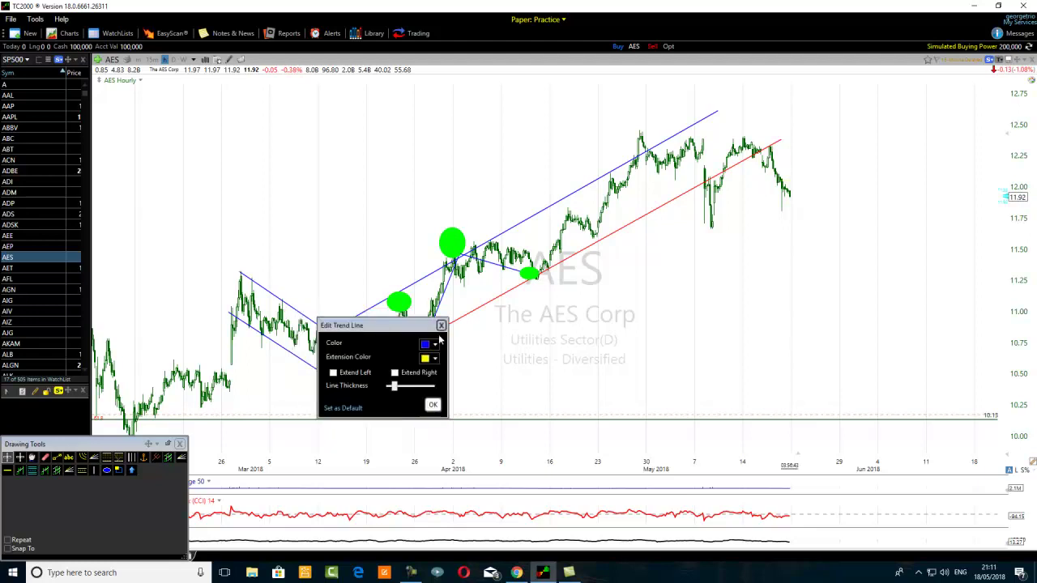
{"action": "left_click", "coordinate": [429, 344]}
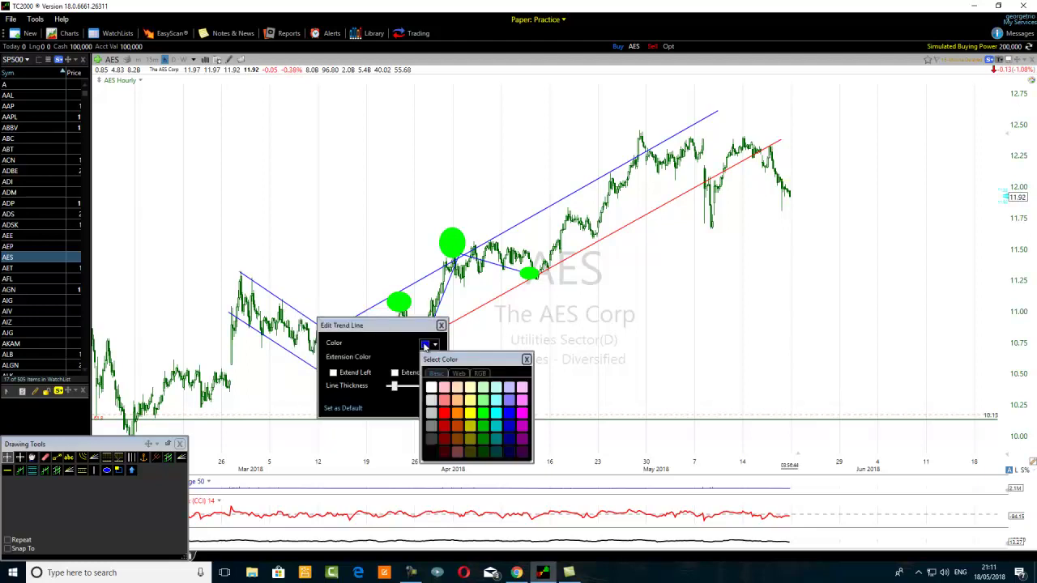
{"action": "left_click", "coordinate": [522, 415]}
{"action": "left_click", "coordinate": [439, 411]}
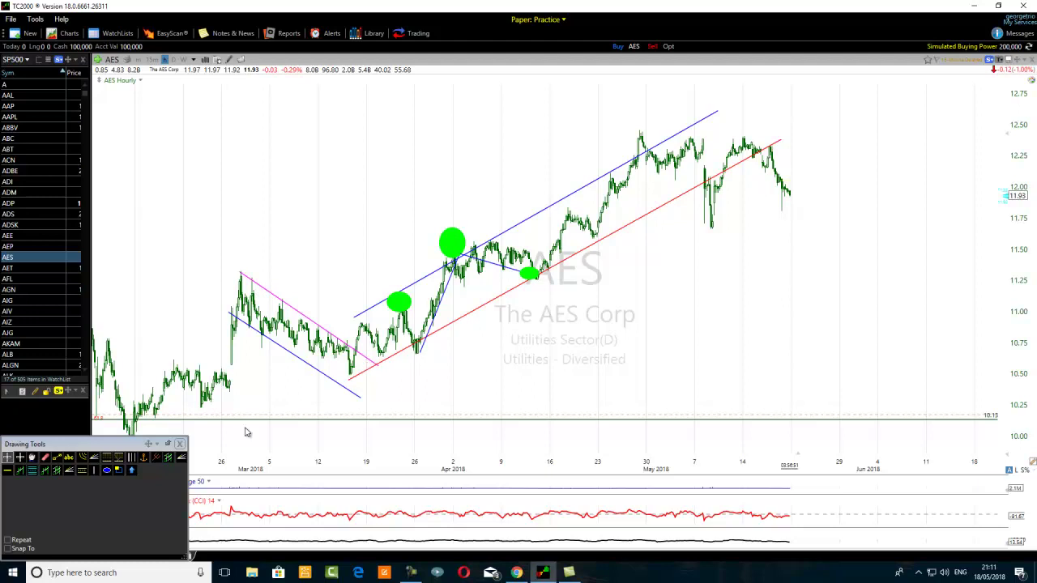
Draw a short trend line from the upper line down to the second low in the falling channel, and mark both lows with ellipses
{"action": "left_click", "coordinate": [58, 458]}
{"action": "left_click_drag", "start_coordinate": [283, 305], "coordinate": [293, 350]}
{"action": "left_click", "coordinate": [58, 458]}
{"action": "left_click", "coordinate": [106, 470]}
{"action": "left_click_drag", "start_coordinate": [292, 359], "coordinate": [335, 359]}
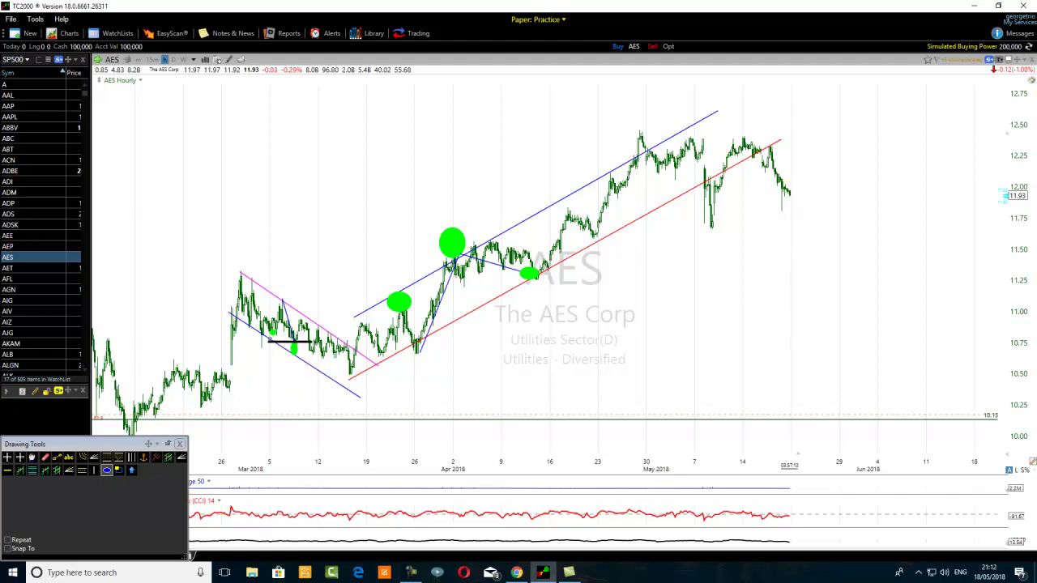
{"action": "left_click", "coordinate": [311, 346]}
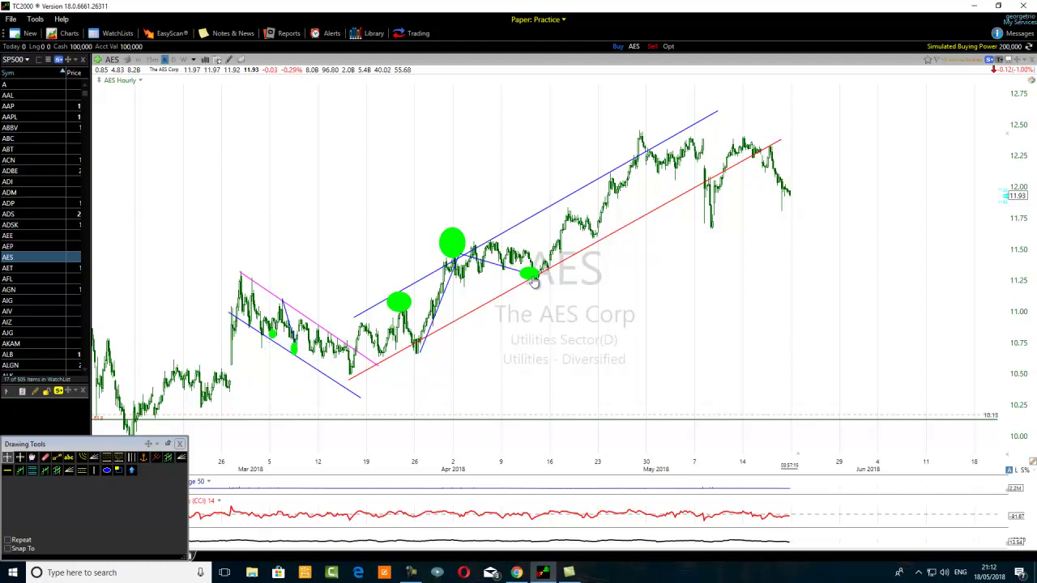
Draw a trend line from the falling channel's second marked low up to the next swing high, and mark that high with an ellipse
{"action": "left_click", "coordinate": [56, 458]}
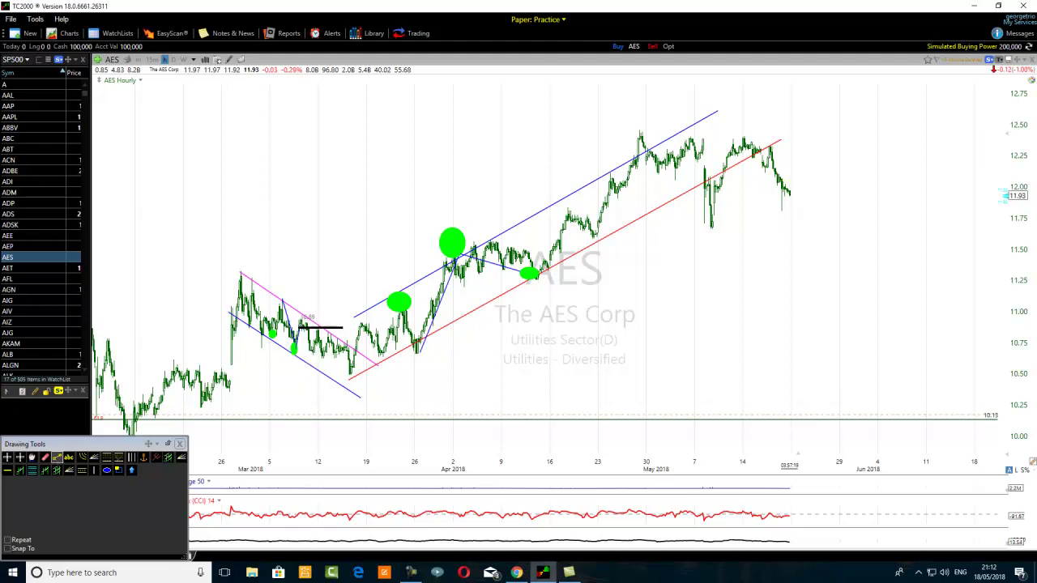
{"action": "key", "text": "Escape"}
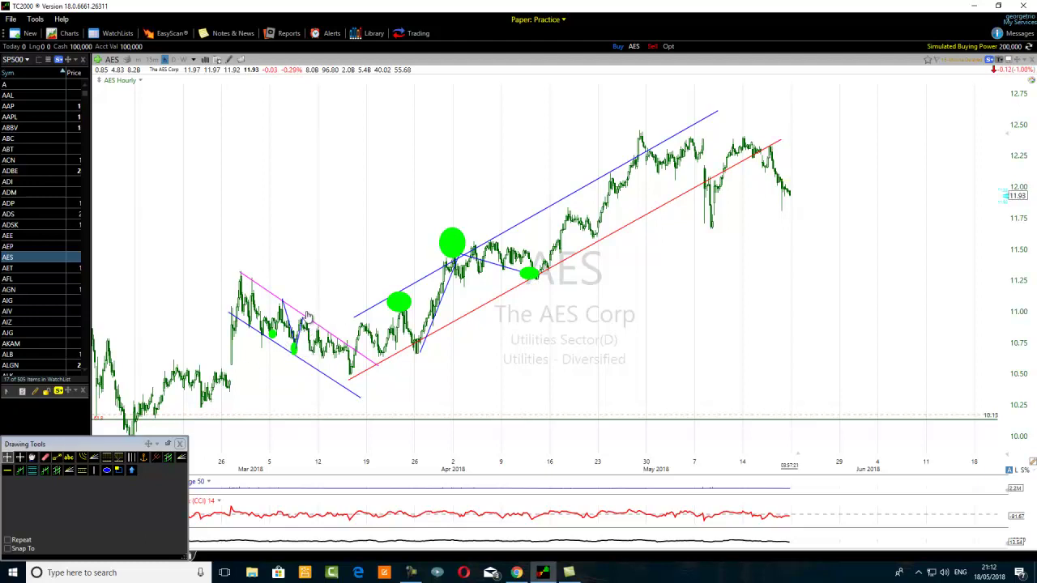
{"action": "left_click", "coordinate": [106, 470]}
{"action": "left_click_drag", "start_coordinate": [306, 305], "coordinate": [298, 324]}
{"action": "key", "text": "Escape"}
{"action": "mouse_move", "coordinate": [303, 316]}
Sketch a sideways channel in the empty area below the price with two nearly horizontal lines at about 10.9 and 10.6
{"action": "left_click", "coordinate": [57, 457]}
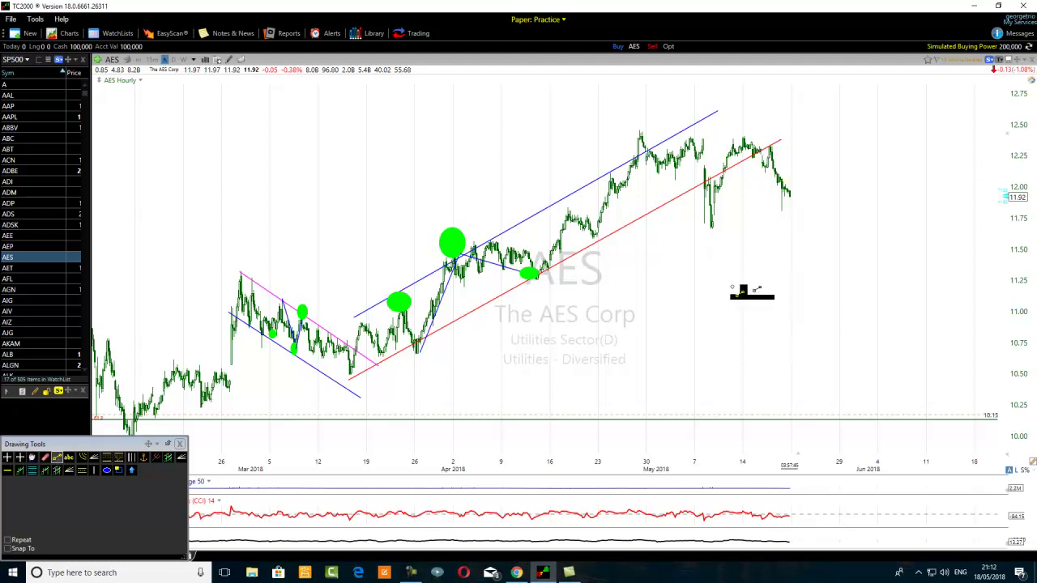
{"action": "mouse_move", "coordinate": [603, 327]}
{"action": "left_mouse_down"}
{"action": "mouse_move", "coordinate": [849, 308]}
{"action": "mouse_move", "coordinate": [850, 324]}
{"action": "left_mouse_up"}
{"action": "left_click", "coordinate": [56, 459]}
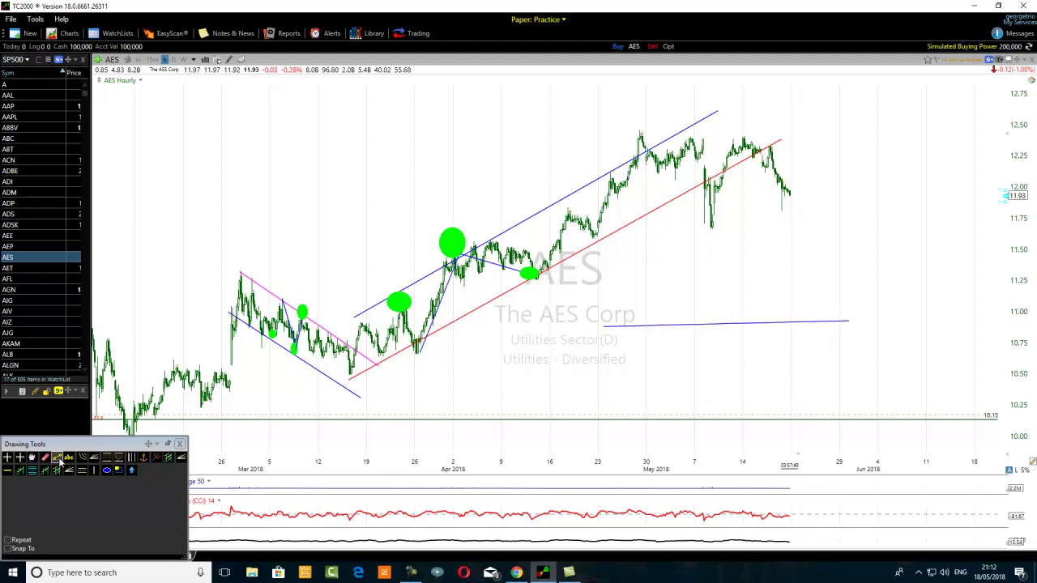
{"action": "mouse_move", "coordinate": [604, 358]}
{"action": "left_mouse_down"}
{"action": "mouse_move", "coordinate": [835, 343]}
{"action": "mouse_move", "coordinate": [891, 357]}
{"action": "mouse_move", "coordinate": [863, 356]}
{"action": "left_mouse_up"}
{"action": "mouse_move", "coordinate": [751, 329]}
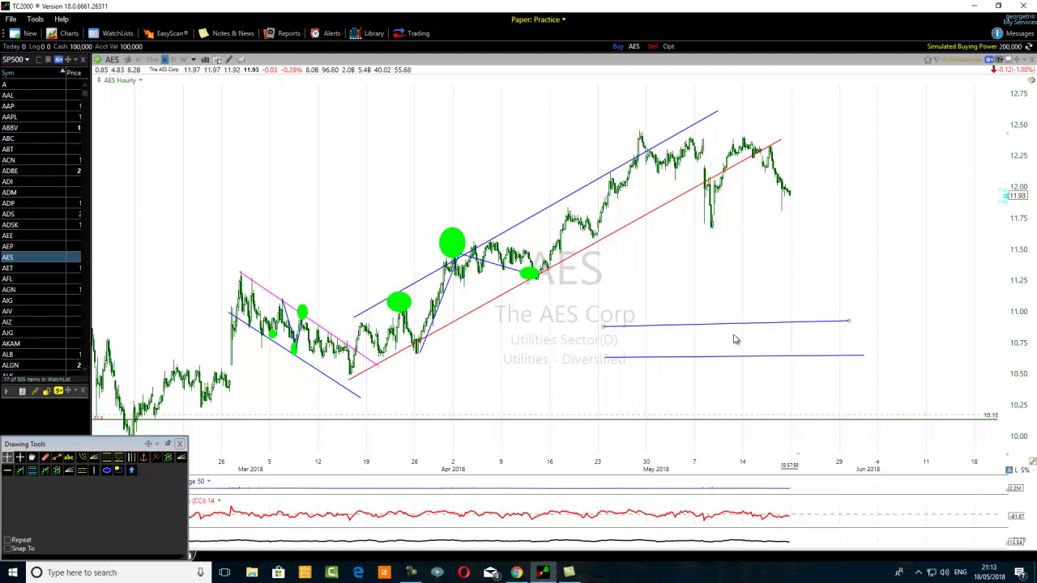
{"action": "mouse_move", "coordinate": [738, 360]}
Add a horizontal price line through the mid-April low and adjust it to 11.28
{"action": "left_click", "coordinate": [107, 470]}
{"action": "left_click", "coordinate": [8, 470]}
{"action": "left_click", "coordinate": [534, 280]}
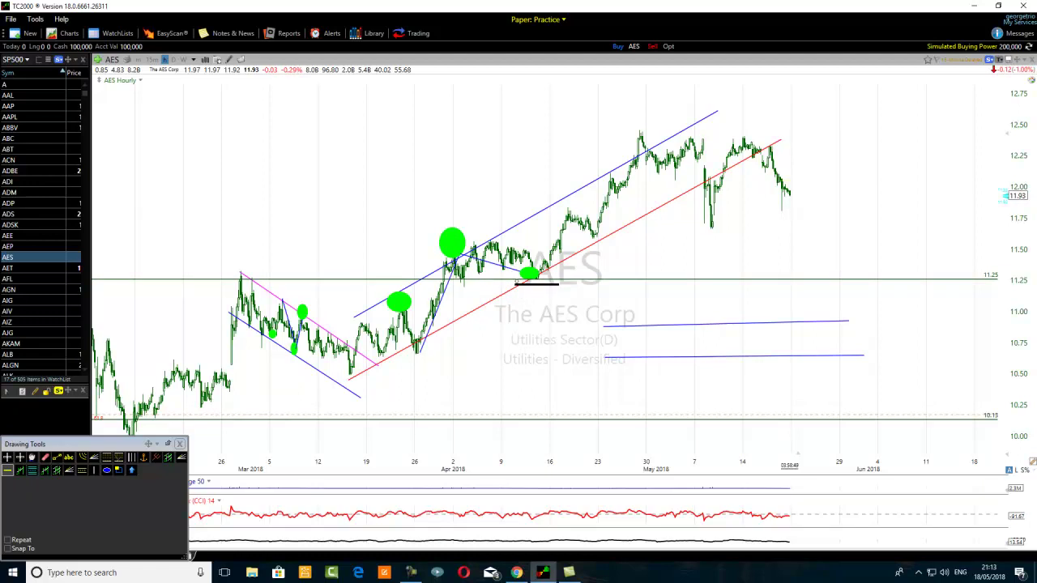
{"action": "left_click_drag", "start_coordinate": [537, 280], "coordinate": [551, 276]}
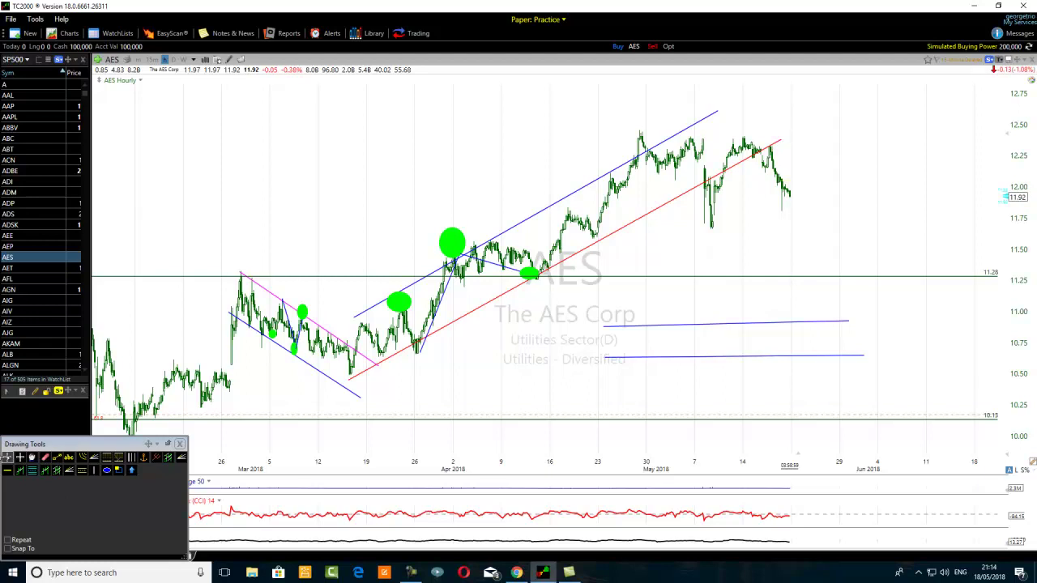
Change the fill colour of the ellipse at the mid-April low to red
{"action": "right_click", "coordinate": [537, 276]}
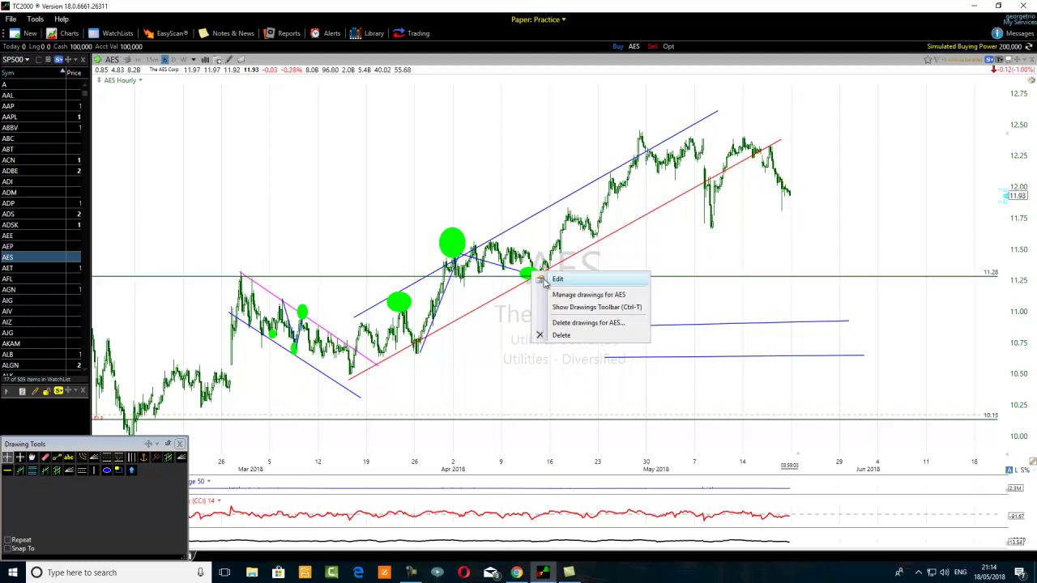
{"action": "left_click", "coordinate": [565, 280]}
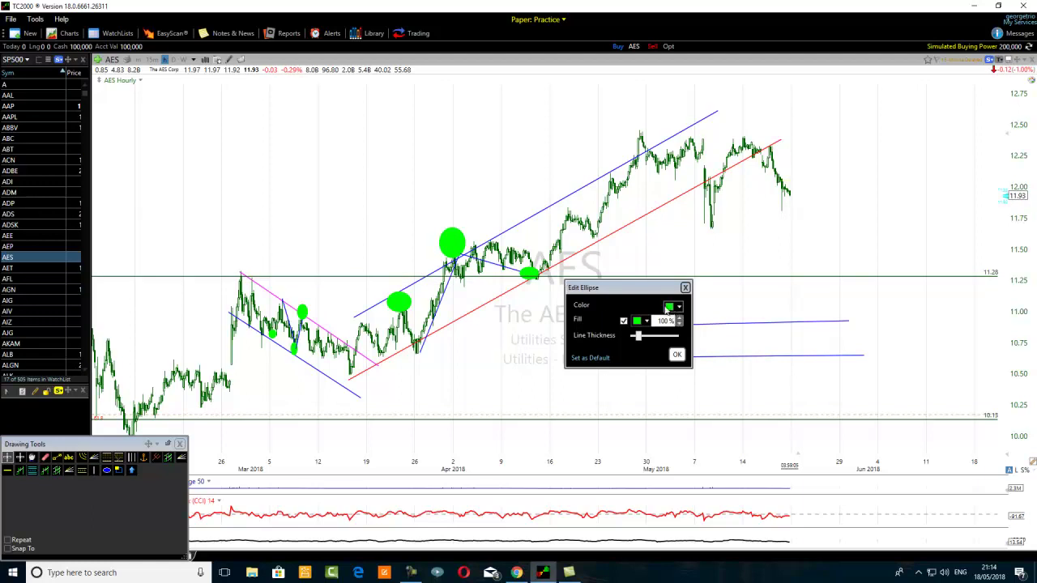
{"action": "left_click", "coordinate": [640, 322]}
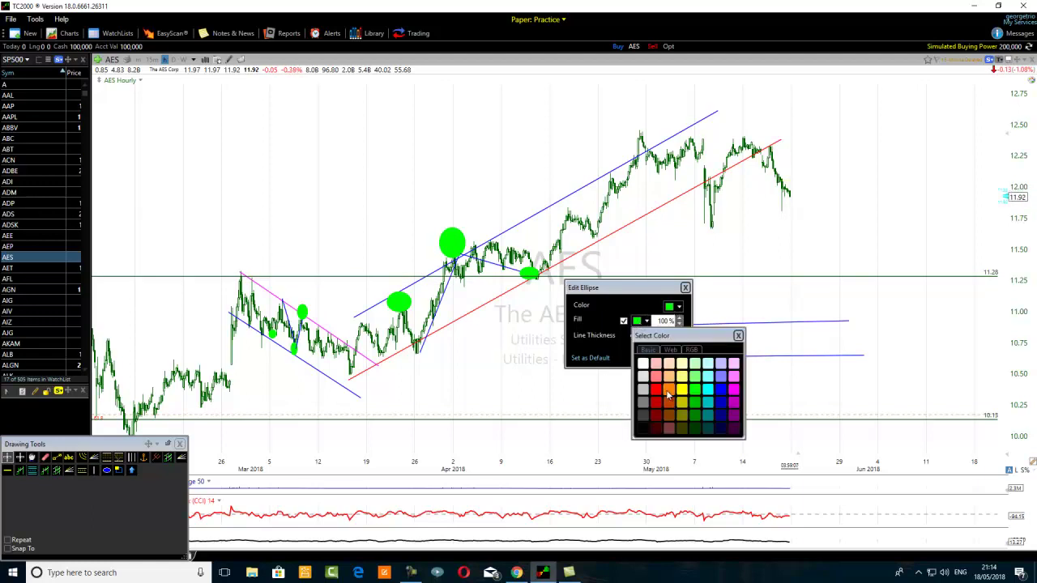
{"action": "left_click", "coordinate": [659, 392]}
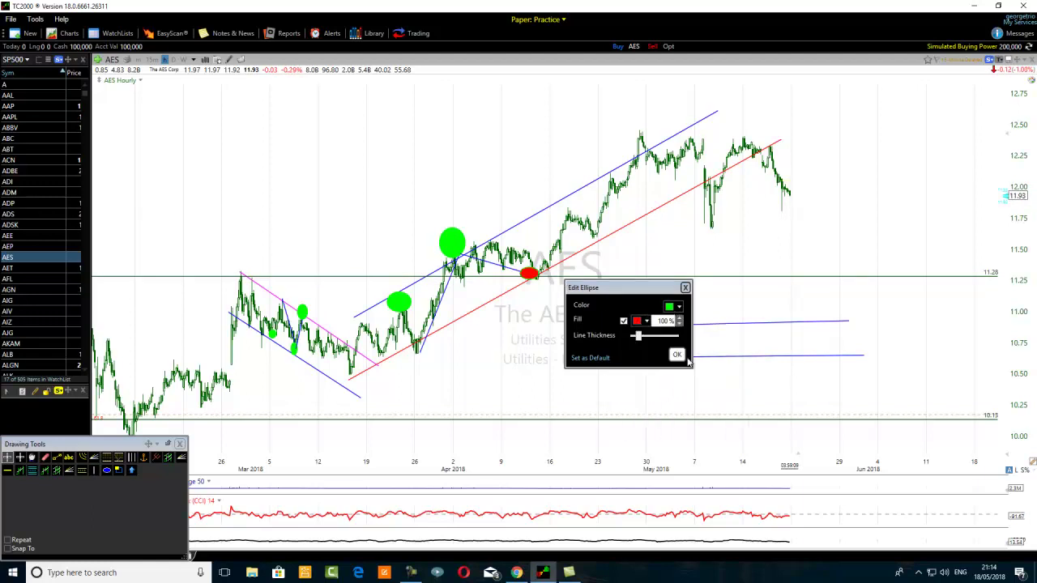
{"action": "left_click", "coordinate": [676, 354]}
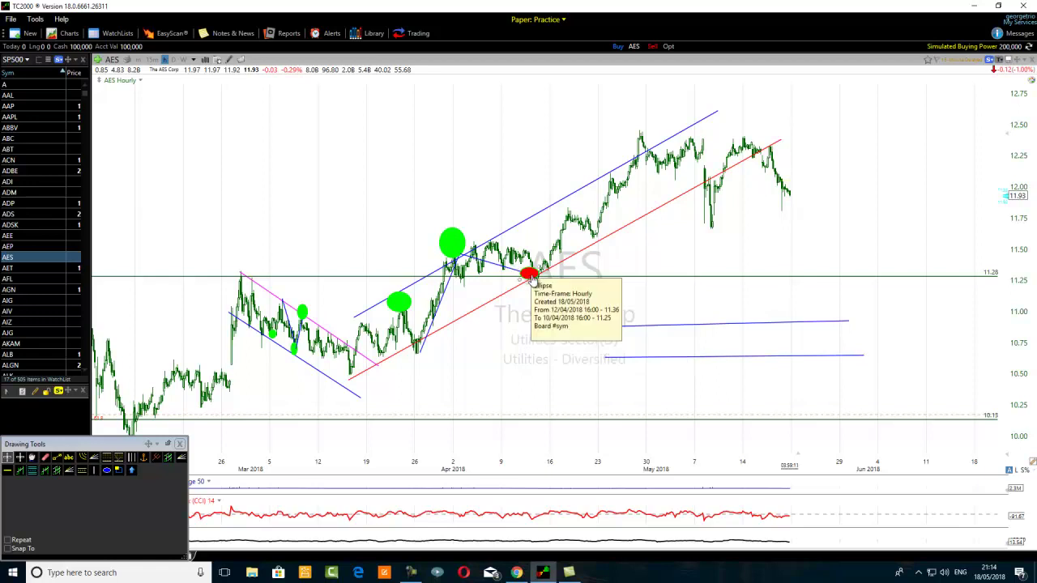
Move the red ellipse just below the mid-April low and switch the chart to the 15-minute timeframe
{"action": "mouse_move", "coordinate": [529, 276]}
{"action": "left_mouse_down"}
{"action": "mouse_move", "coordinate": [533, 296]}
{"action": "mouse_move", "coordinate": [529, 283]}
{"action": "left_mouse_up"}
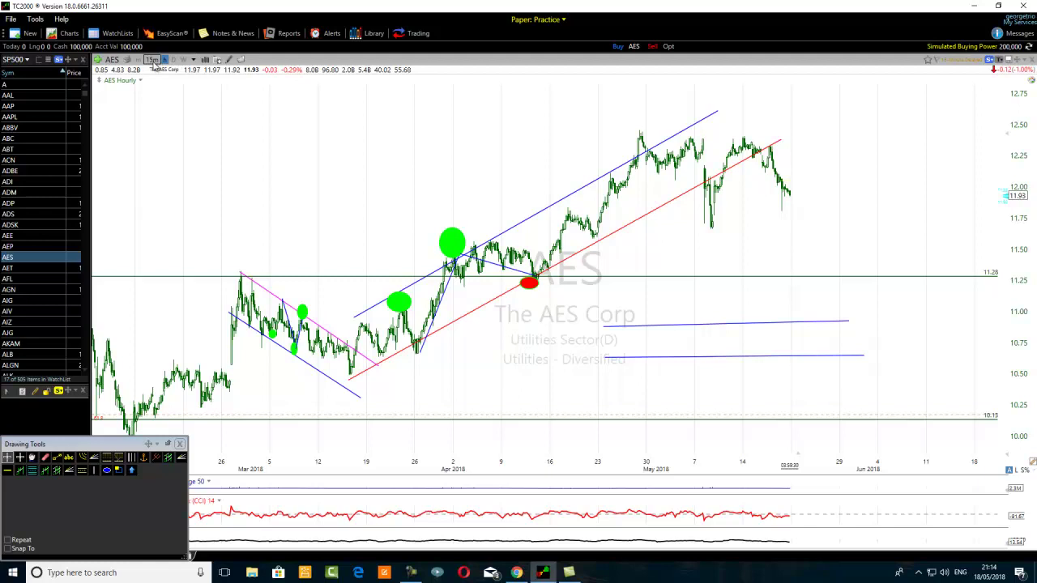
{"action": "left_click", "coordinate": [193, 61]}
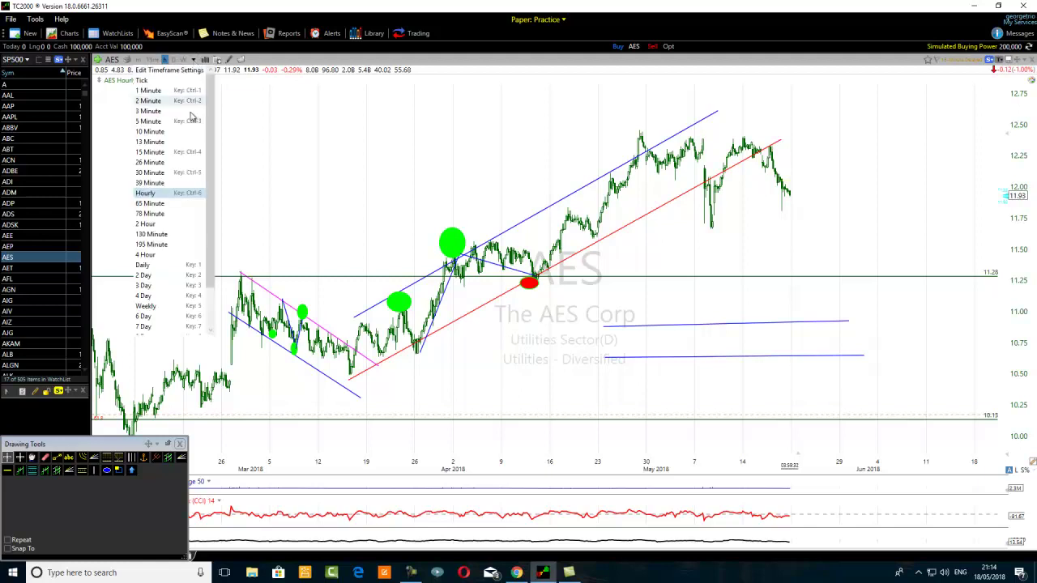
{"action": "left_click", "coordinate": [148, 137]}
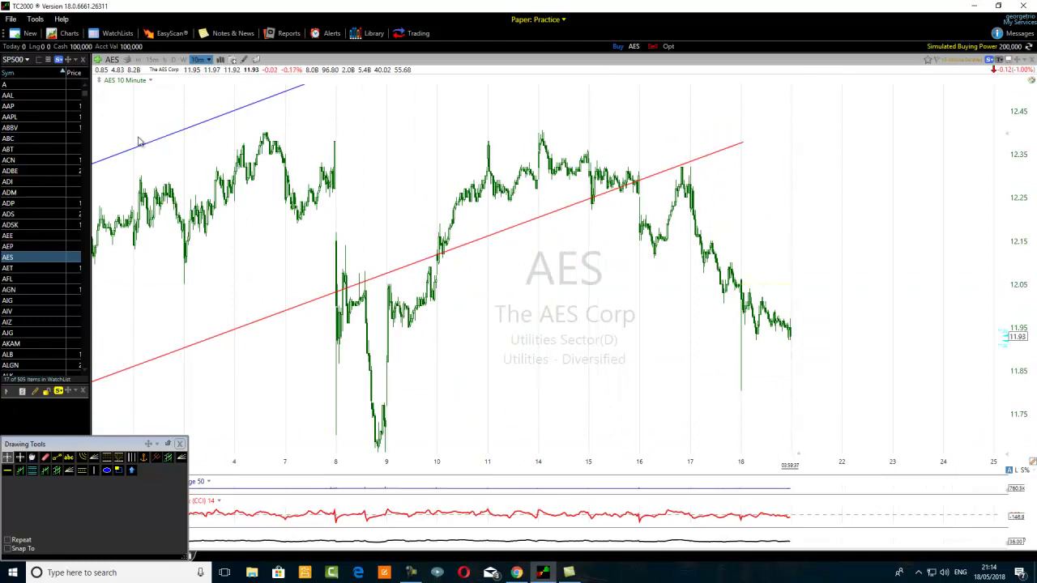
{"action": "left_click", "coordinate": [152, 61]}
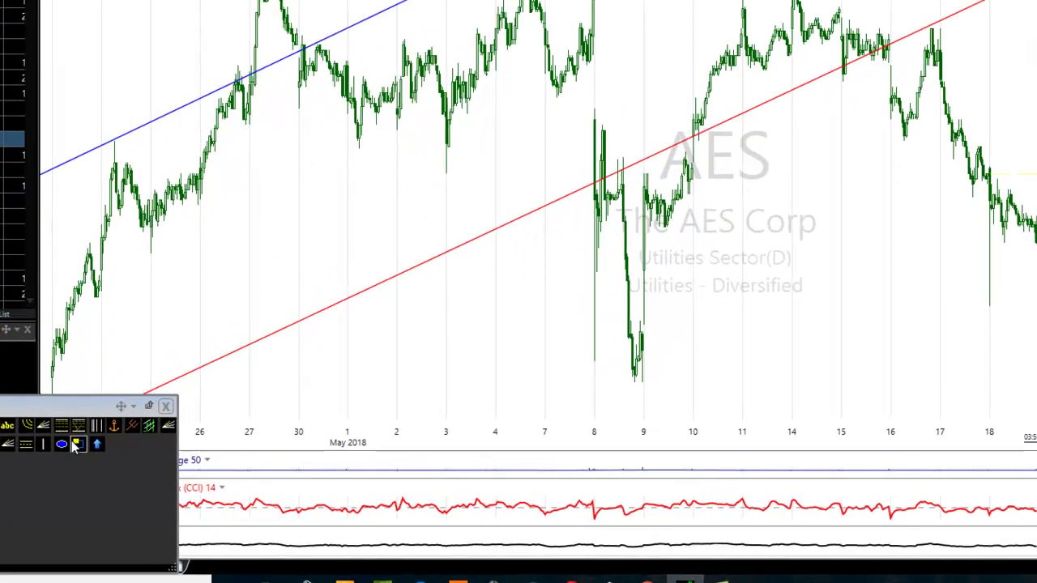
Mark the point where price meets the red rising trend line on 10 May with an ellipse
{"action": "left_click", "coordinate": [62, 444]}
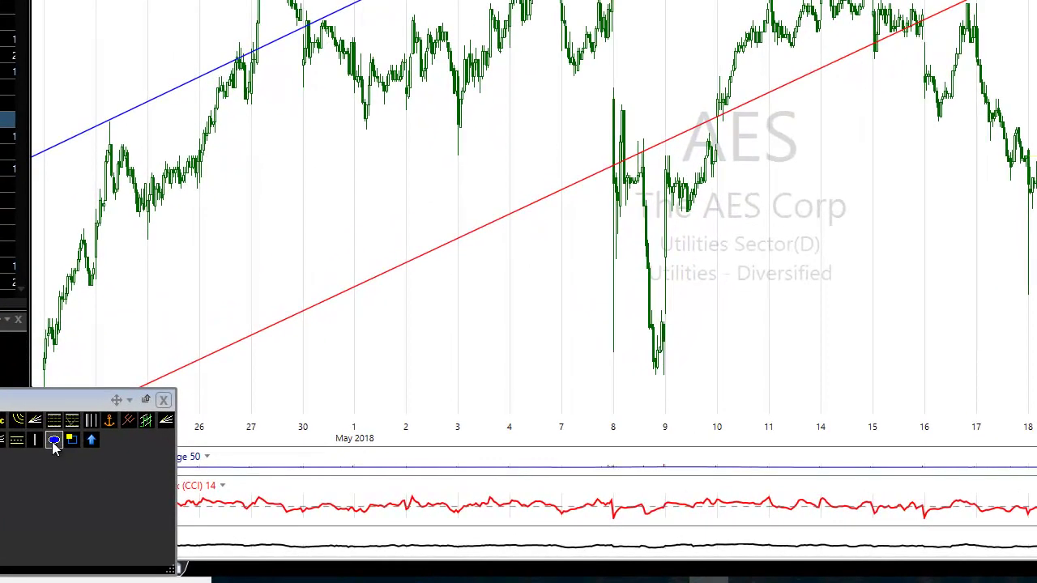
{"action": "left_click", "coordinate": [713, 136]}
{"action": "mouse_move", "coordinate": [723, 124]}
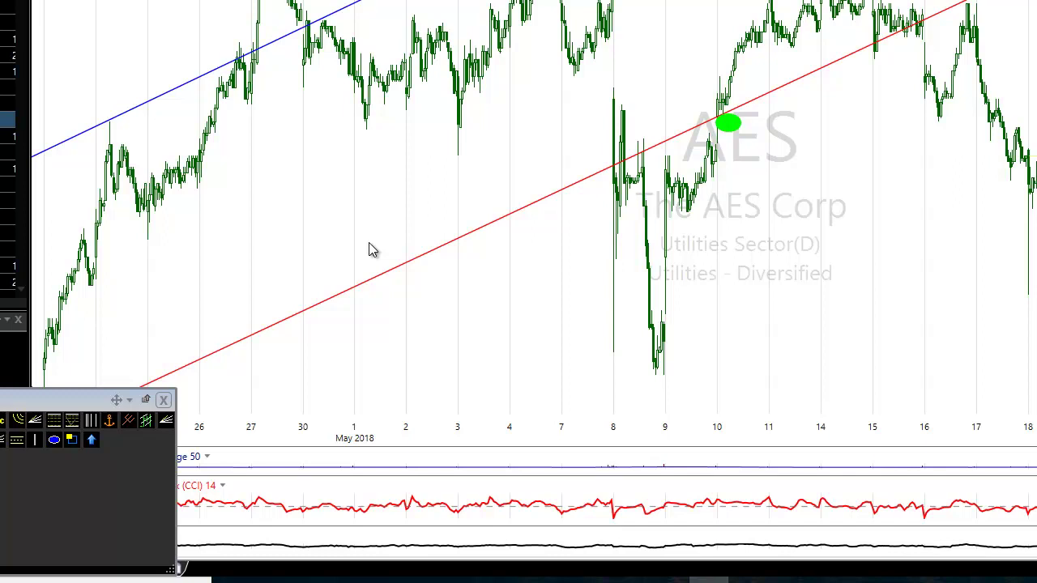
{"action": "left_click", "coordinate": [726, 122]}
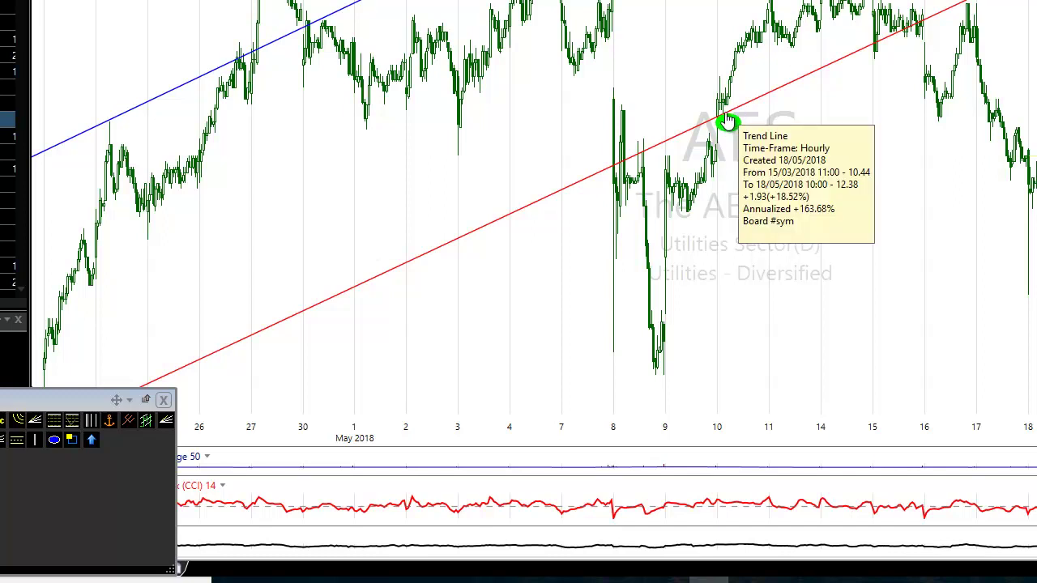
{"action": "left_click", "coordinate": [726, 122]}
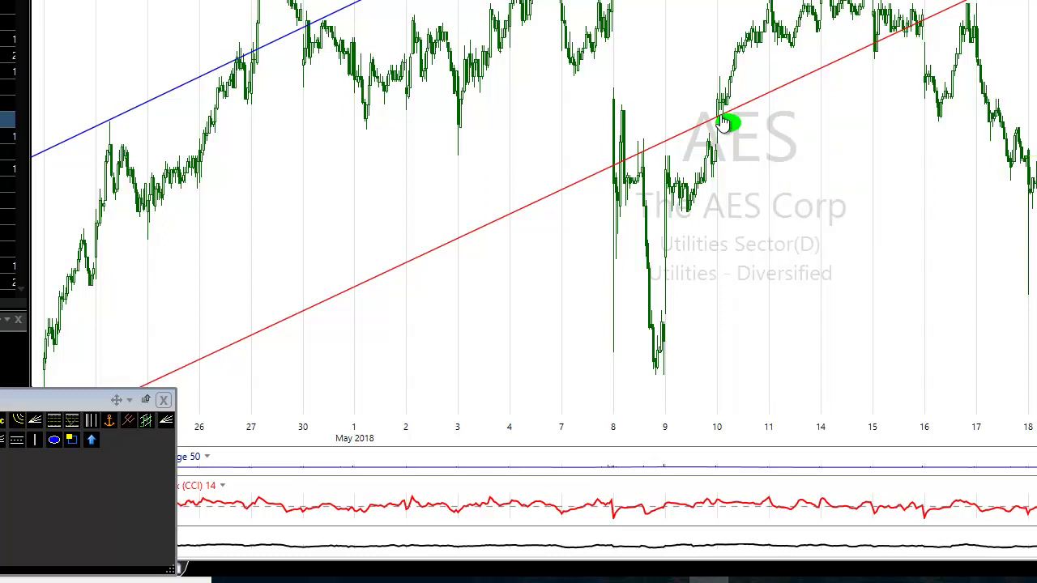
{"action": "mouse_move", "coordinate": [724, 122]}
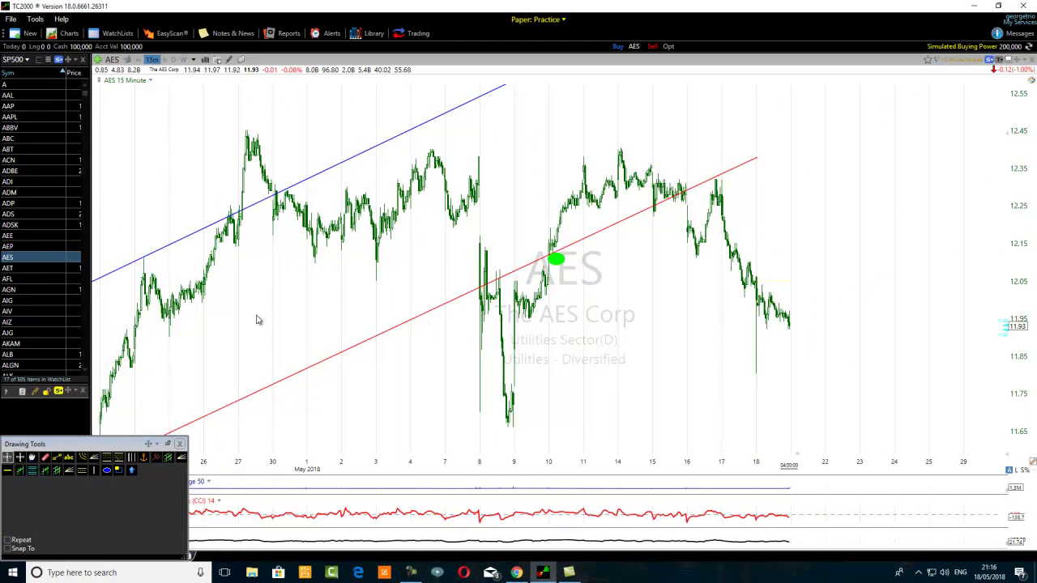
Draw a falling channel with a trend line from the 14 May high to about 11.98 and a roughly parallel line below the price
{"action": "left_click", "coordinate": [56, 457]}
{"action": "mouse_move", "coordinate": [617, 144]}
{"action": "left_mouse_down"}
{"action": "mouse_move", "coordinate": [660, 198]}
{"action": "mouse_move", "coordinate": [808, 237]}
{"action": "mouse_move", "coordinate": [959, 308]}
{"action": "left_mouse_up"}
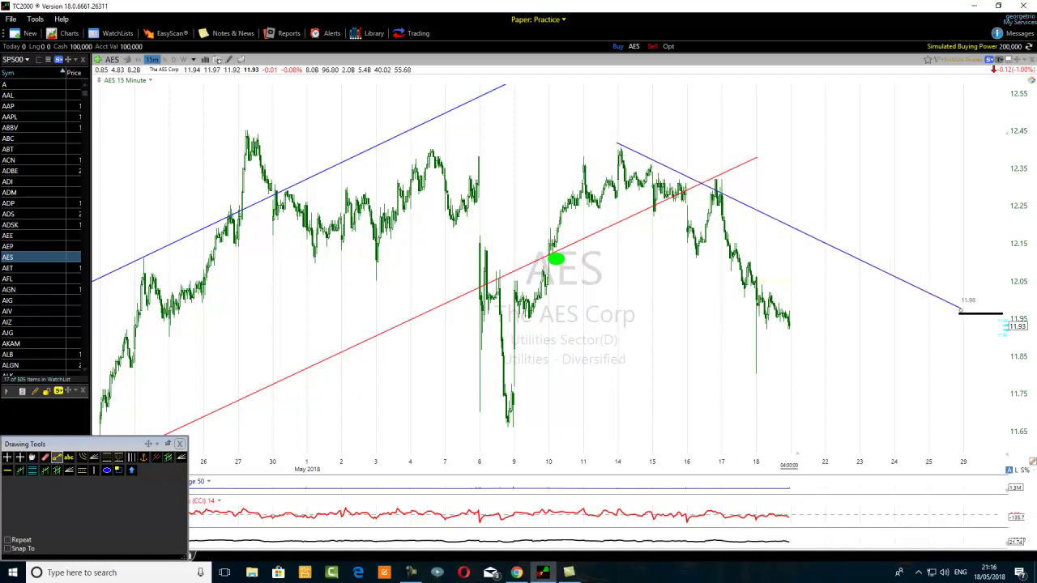
{"action": "left_click", "coordinate": [58, 458]}
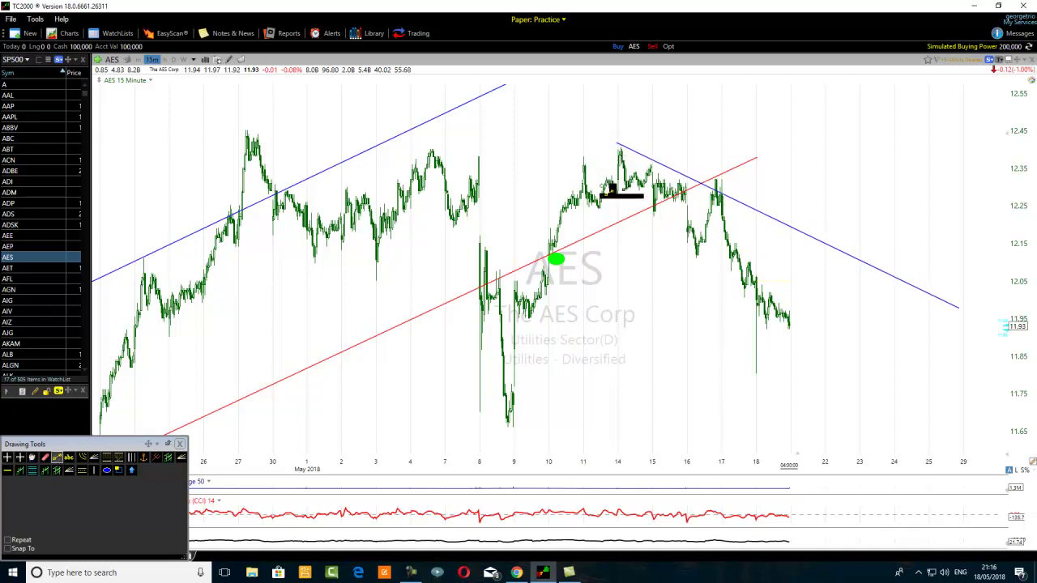
{"action": "left_click_drag", "start_coordinate": [599, 192], "coordinate": [931, 362]}
{"action": "left_click_drag", "start_coordinate": [613, 205], "coordinate": [602, 193]}
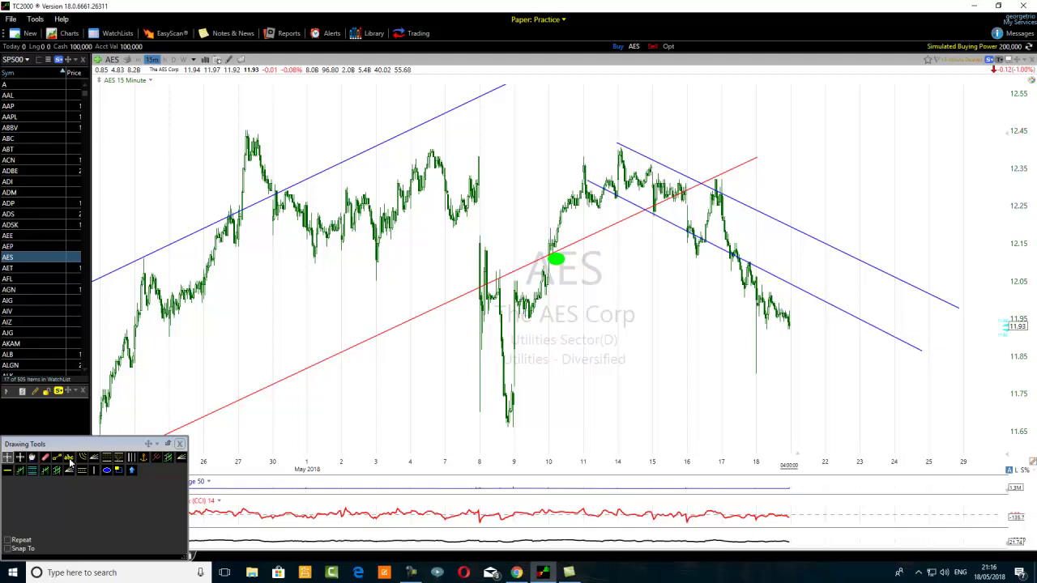
Mark the last swing high at the falling channel's upper line with an ellipse, and change that line's colour to red
{"action": "left_click", "coordinate": [106, 471]}
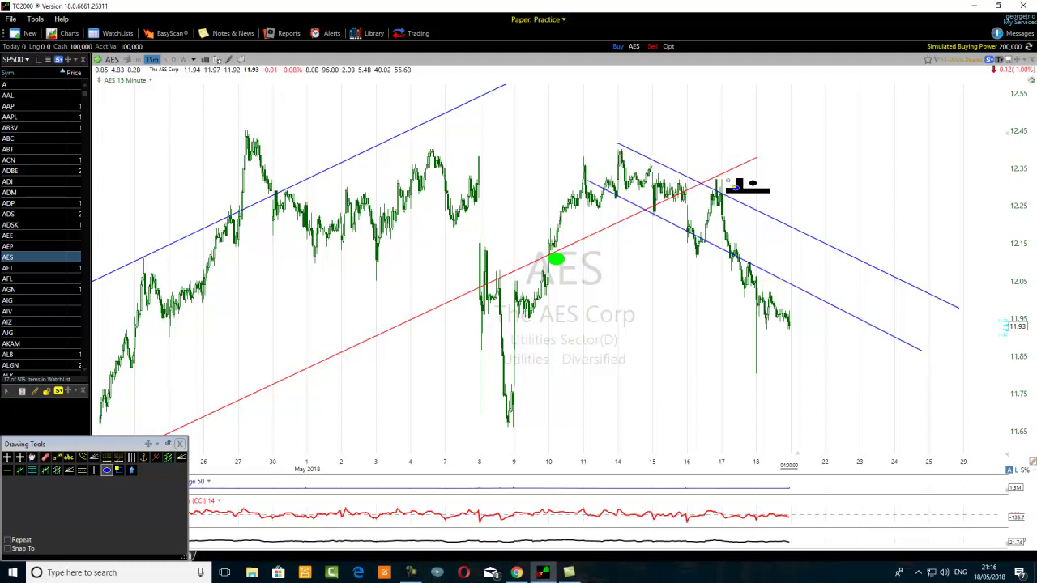
{"action": "left_click", "coordinate": [720, 186]}
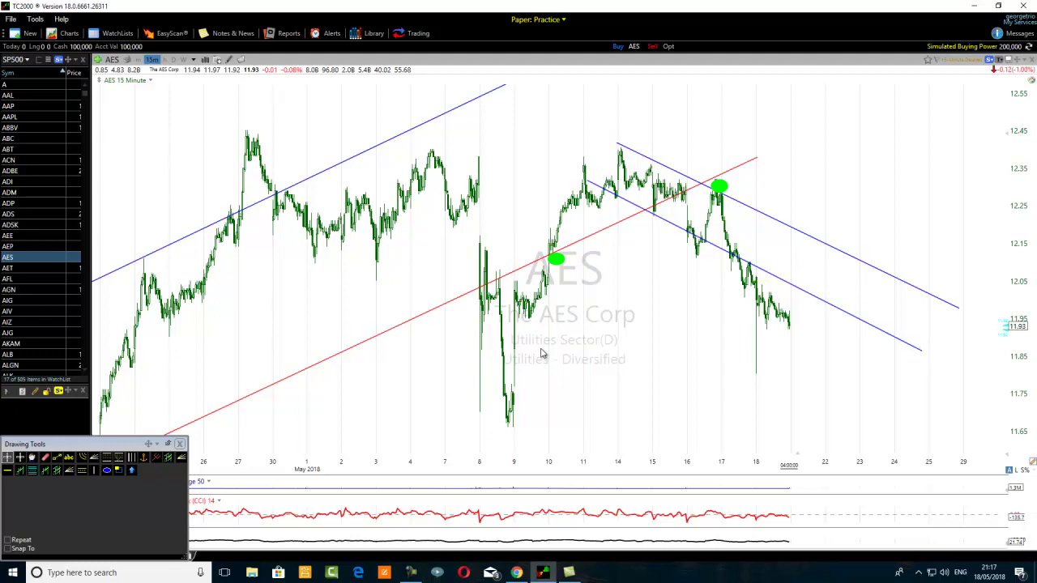
{"action": "left_click", "coordinate": [726, 199]}
{"action": "right_click", "coordinate": [727, 202]}
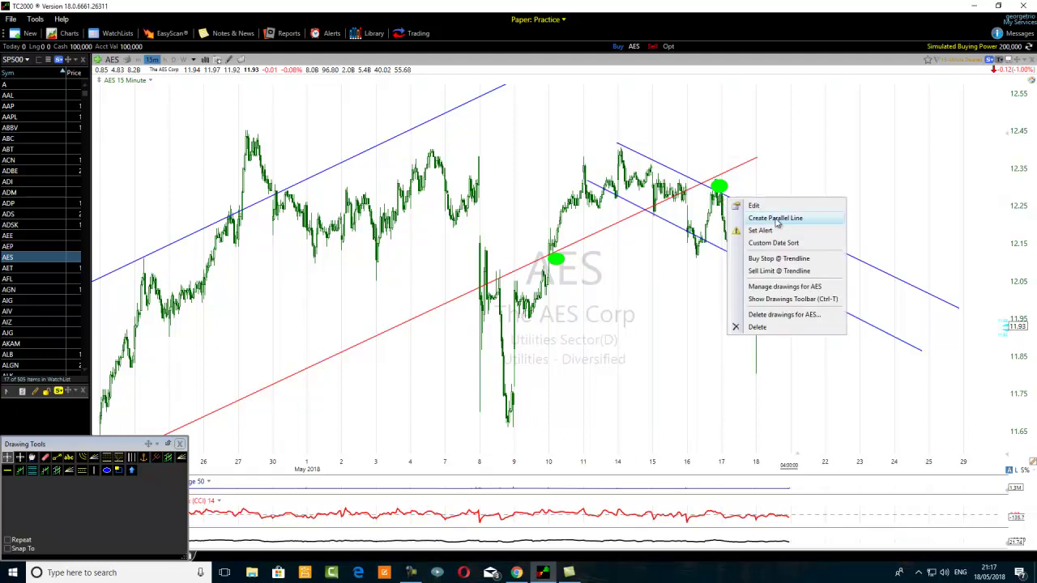
{"action": "left_click", "coordinate": [753, 206]}
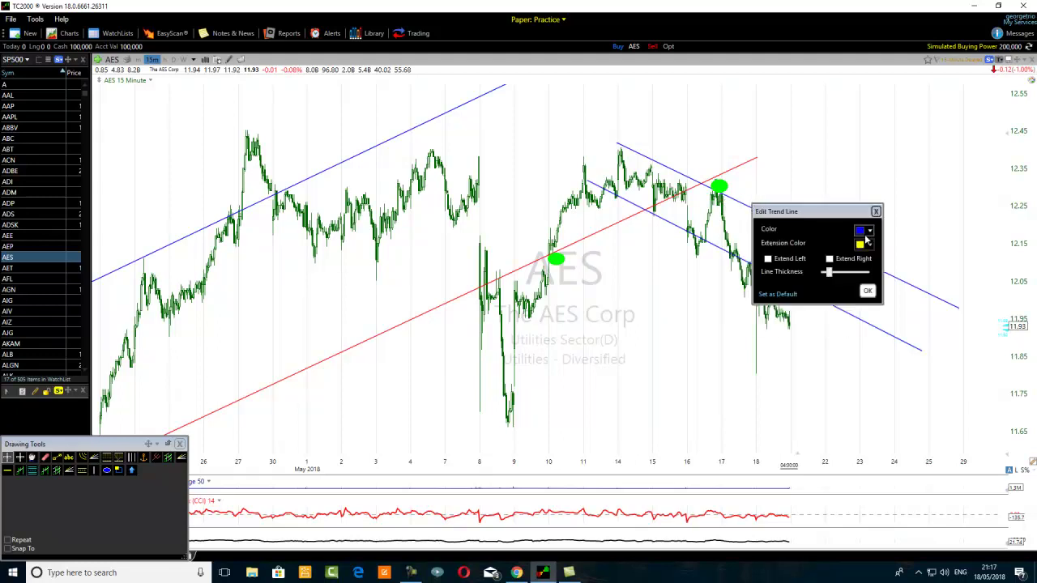
{"action": "left_click", "coordinate": [861, 233]}
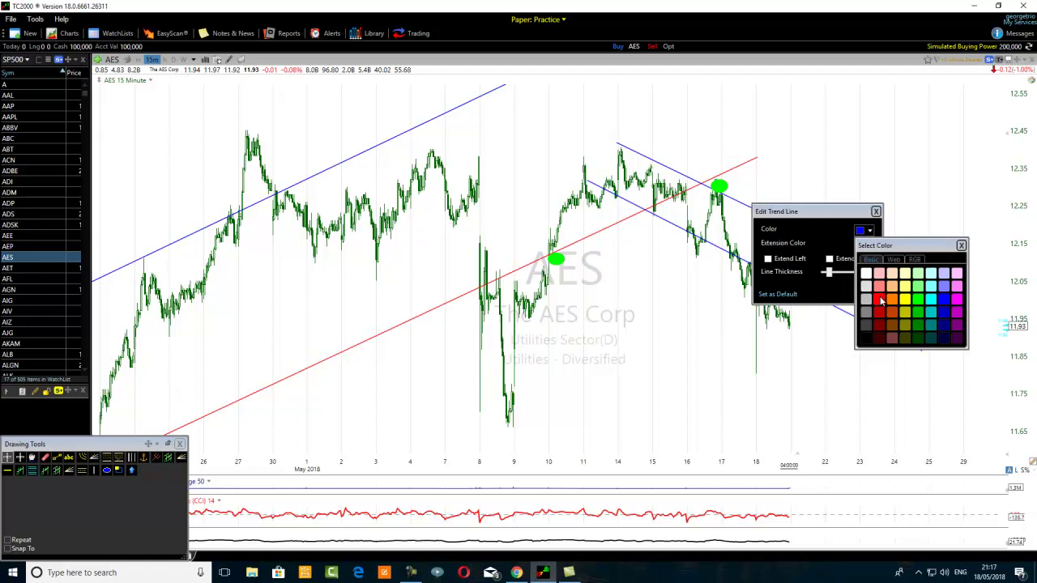
{"action": "left_click", "coordinate": [881, 299]}
{"action": "left_click", "coordinate": [867, 291]}
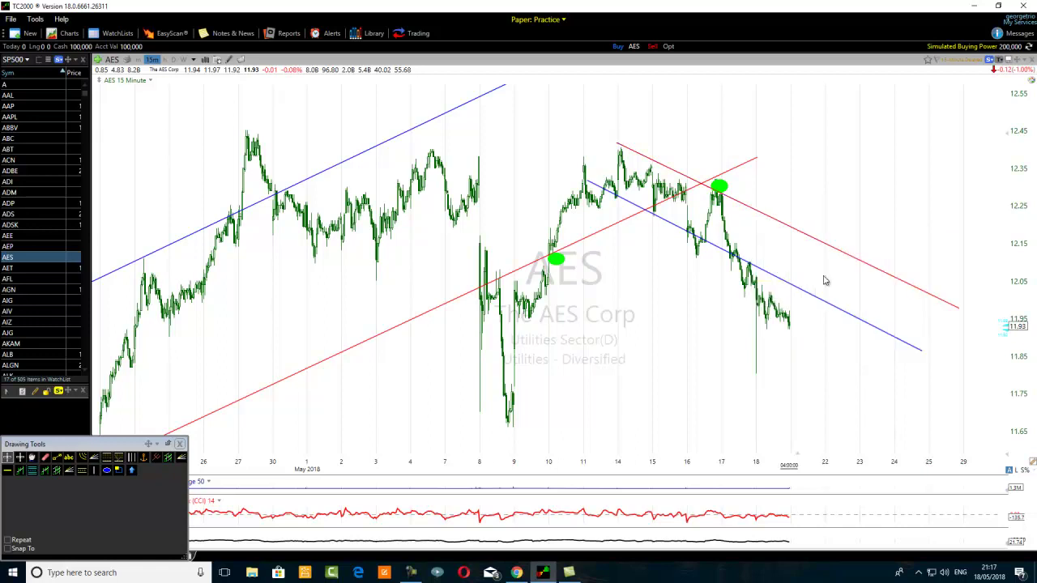
{"action": "left_click", "coordinate": [721, 178]}
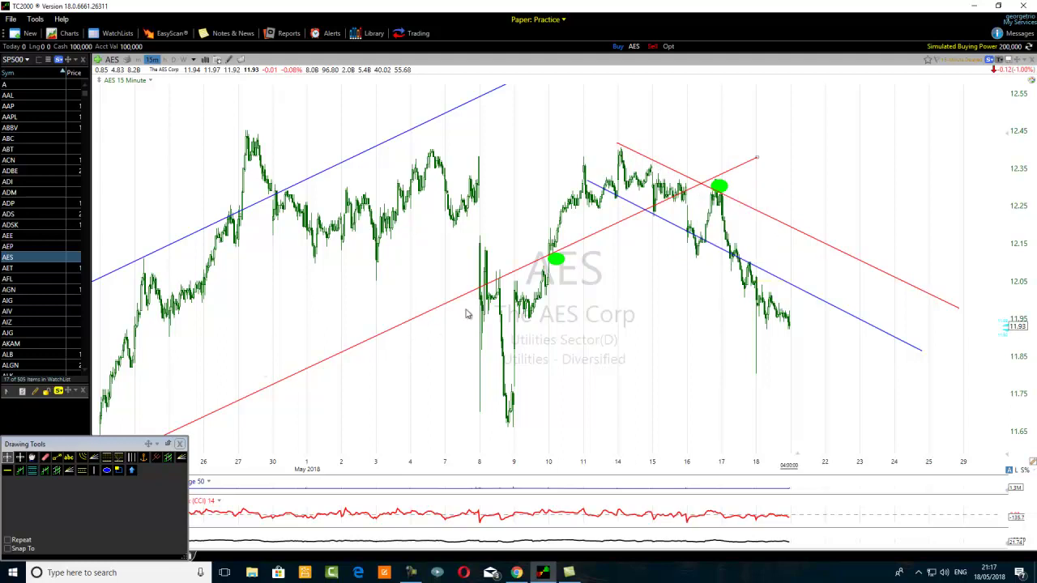
Switch the chart to the daily timeframe and zoom in on February to May 2018
{"action": "mouse_move", "coordinate": [486, 294]}
{"action": "left_click", "coordinate": [172, 61]}
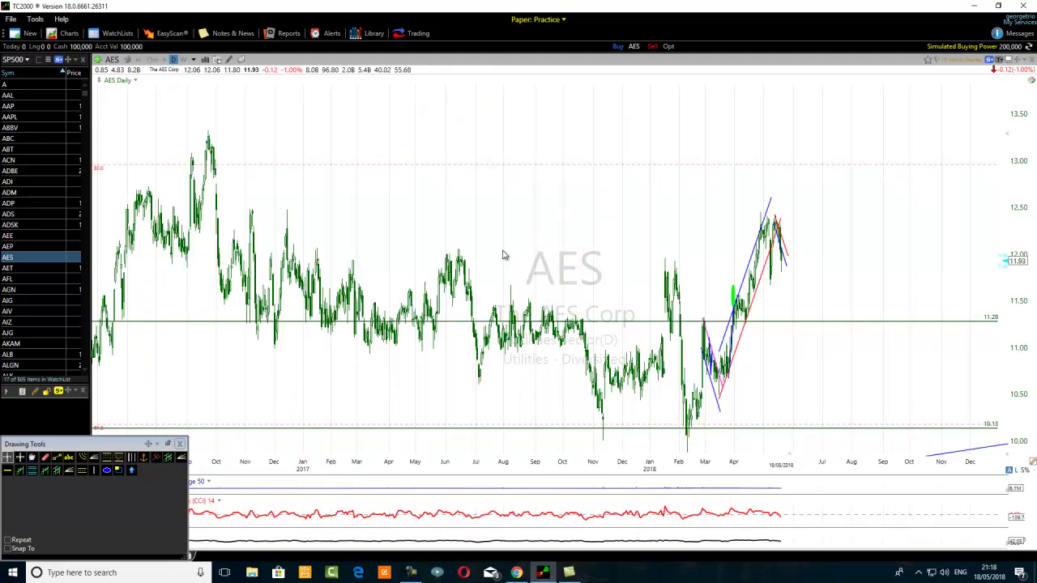
{"action": "scroll", "coordinate": [577, 292], "scroll_direction": "up", "scroll_amount": 5}
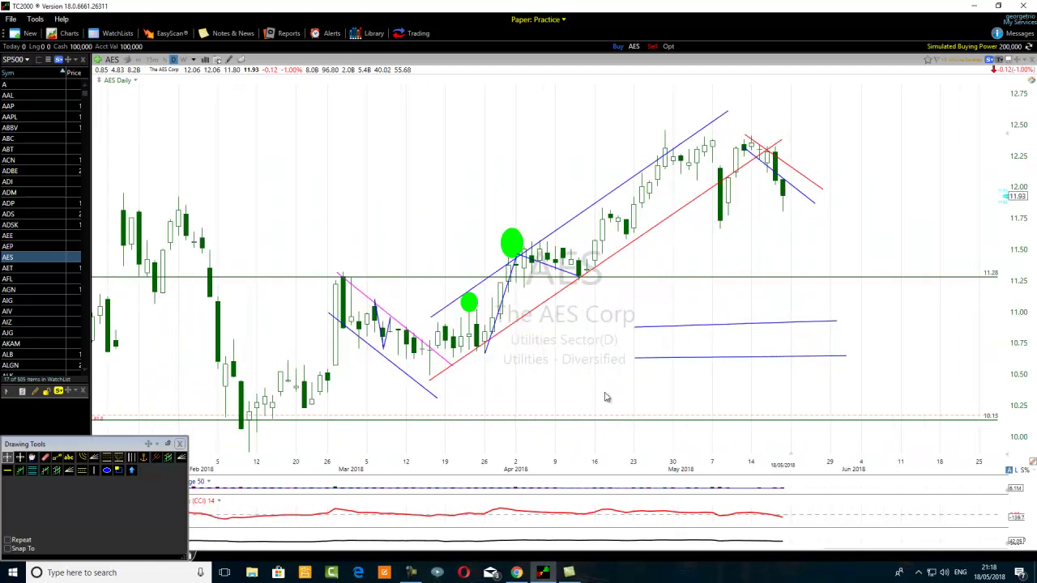
Draw a short falling trend line above the early-April highs, ending at about 11.3 on 16 April
{"action": "mouse_move", "coordinate": [486, 347]}
{"action": "mouse_move", "coordinate": [525, 254]}
{"action": "left_click", "coordinate": [57, 457]}
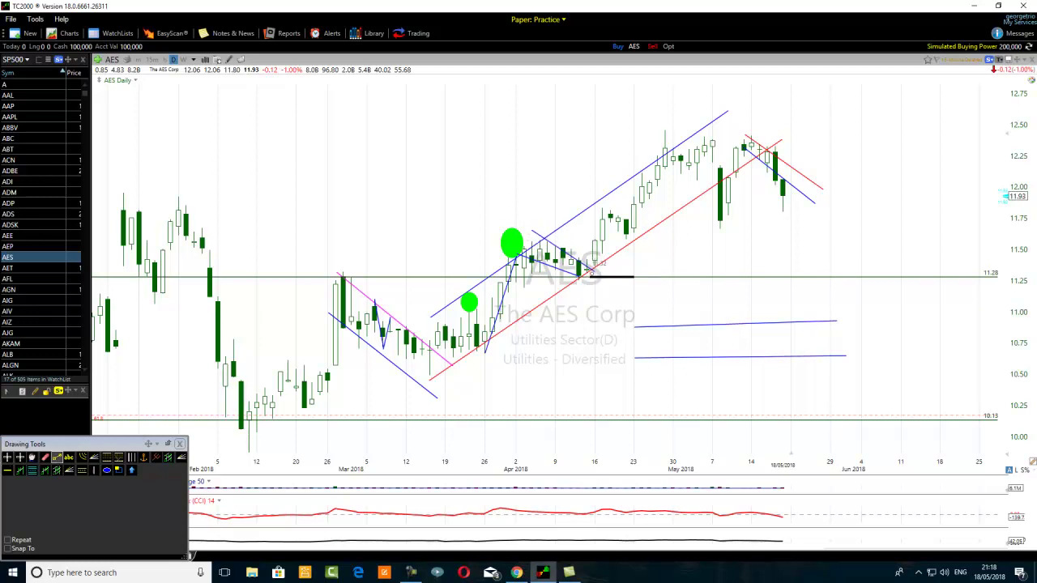
{"action": "key", "text": "Escape"}
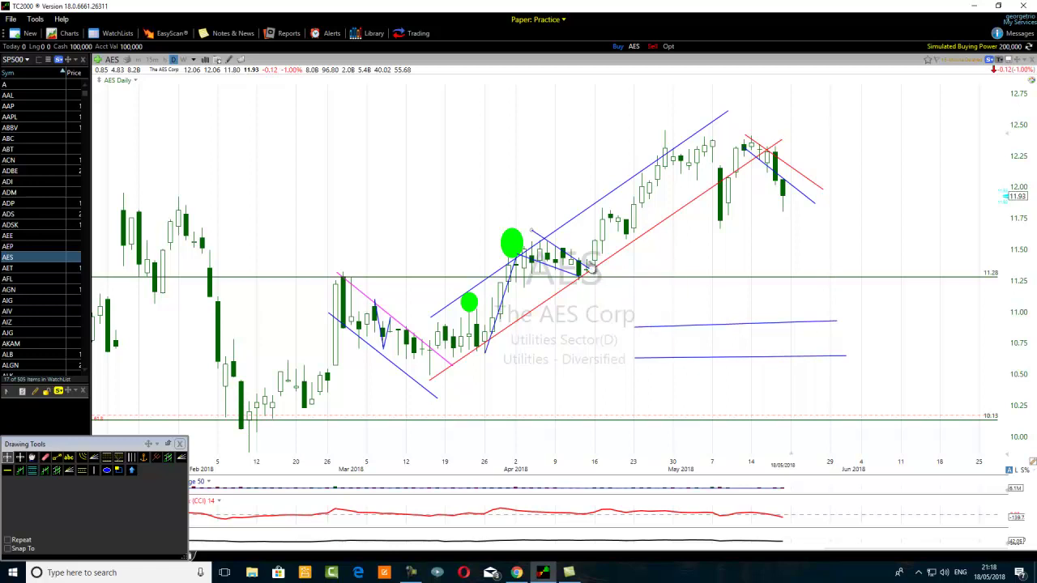
{"action": "mouse_move", "coordinate": [590, 276]}
{"action": "mouse_move", "coordinate": [629, 186]}
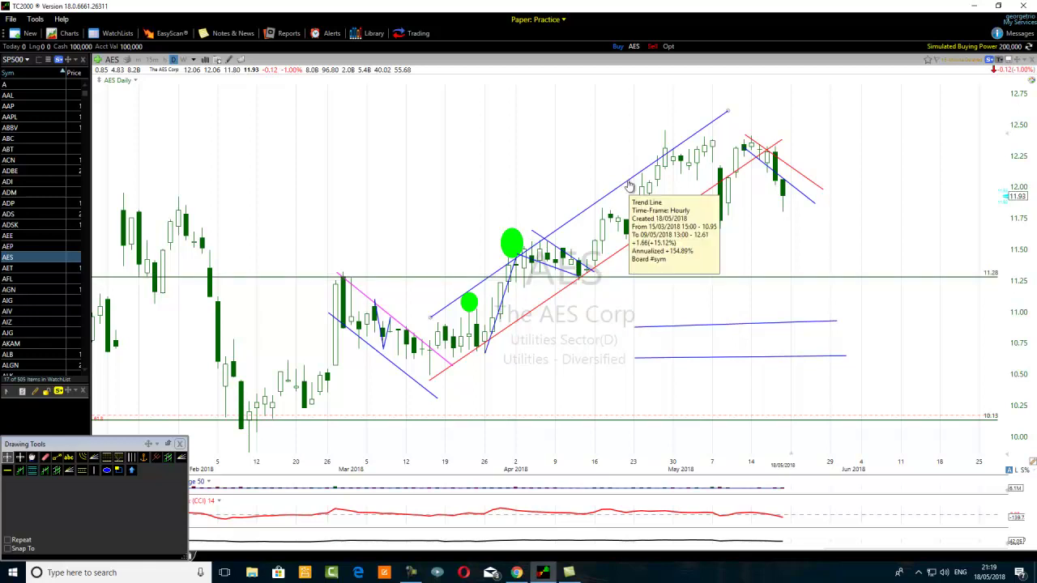
{"action": "left_click", "coordinate": [585, 276]}
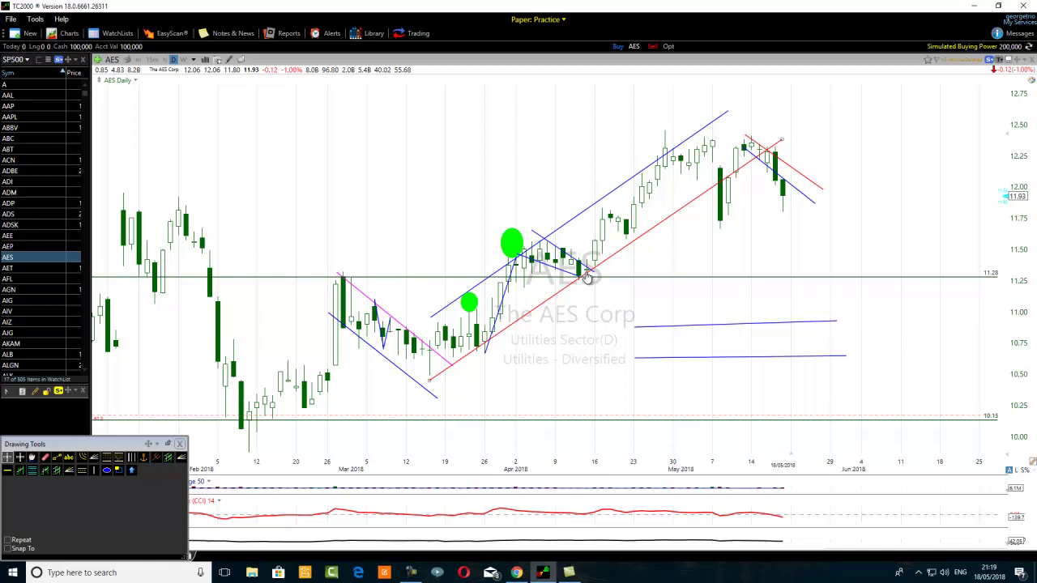
{"action": "mouse_move", "coordinate": [588, 275]}
{"action": "mouse_move", "coordinate": [484, 347]}
{"action": "left_click_drag", "start_coordinate": [526, 247], "coordinate": [585, 275]}
Draw a falling trend line across the 17–23 April pullback to about 11.53, and move the large green ellipse above the rising channel's upper line
{"action": "mouse_move", "coordinate": [589, 273]}
{"action": "left_click", "coordinate": [55, 459]}
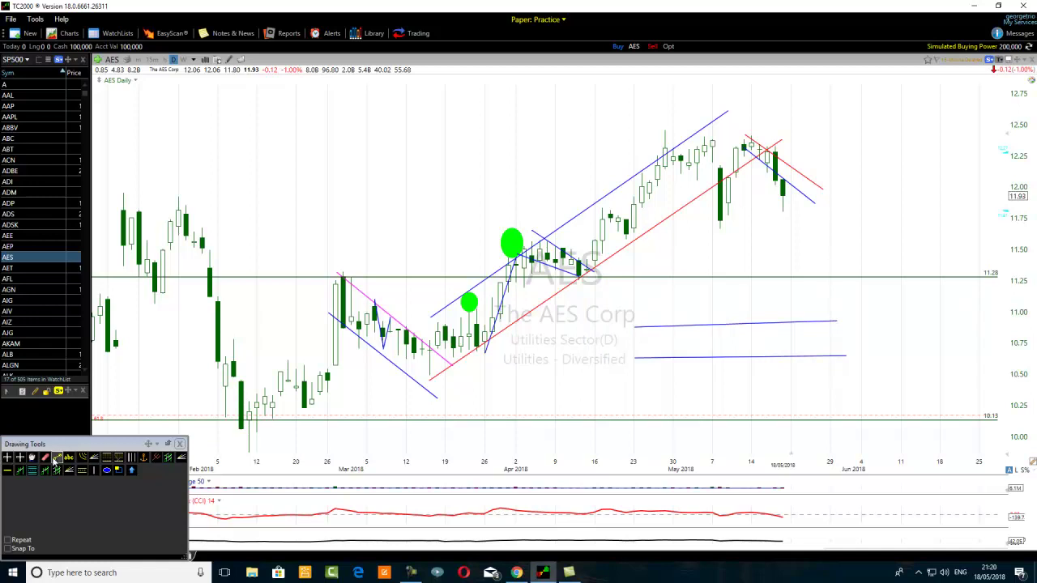
{"action": "left_click", "coordinate": [594, 275]}
{"action": "left_click_drag", "start_coordinate": [592, 213], "coordinate": [629, 243]}
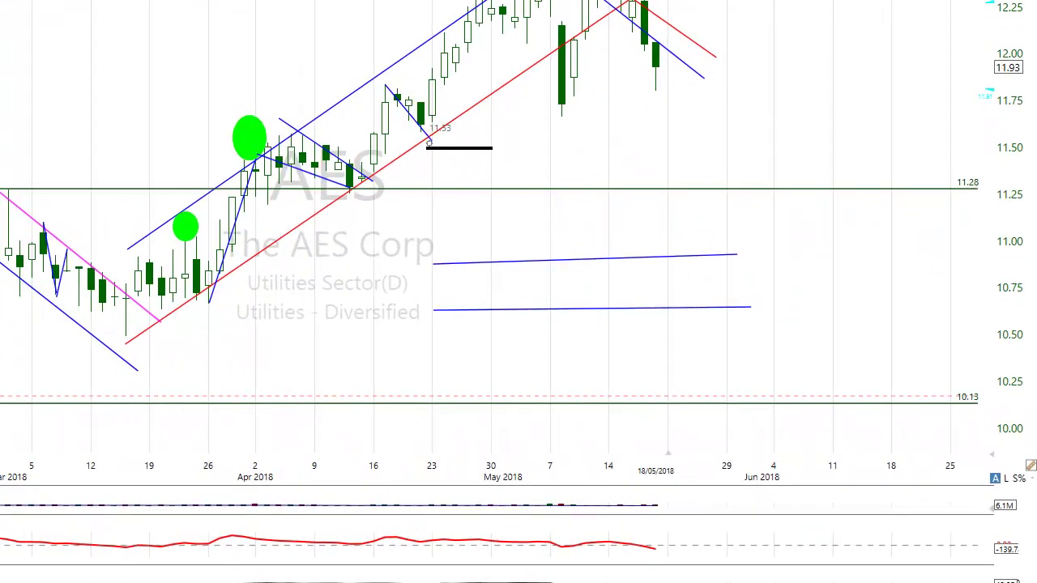
{"action": "key", "text": "Escape"}
{"action": "mouse_move", "coordinate": [259, 141]}
{"action": "left_mouse_down"}
{"action": "mouse_move", "coordinate": [378, 66]}
{"action": "mouse_move", "coordinate": [395, 81]}
{"action": "left_mouse_up"}
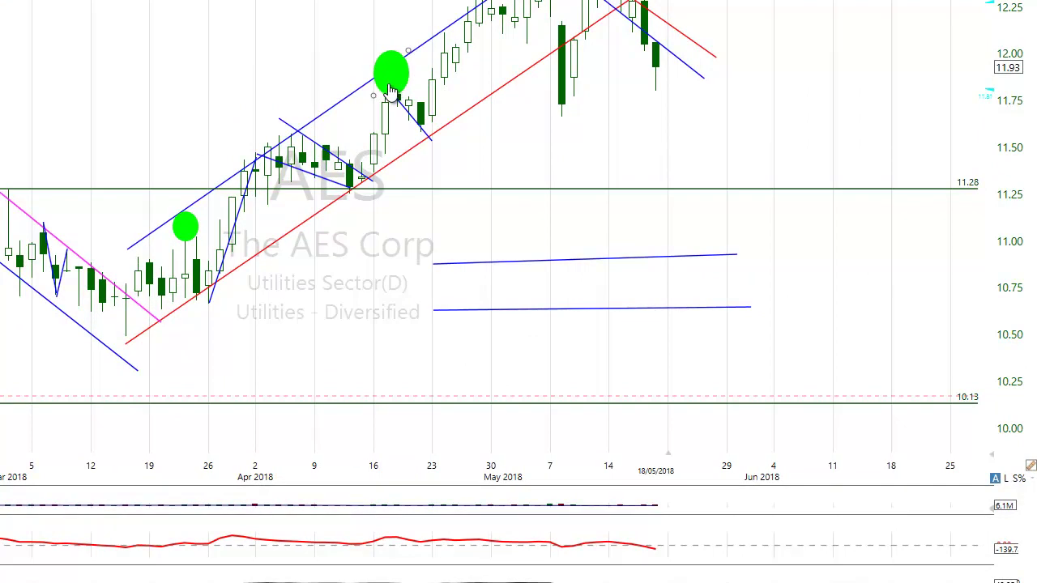
{"action": "mouse_move", "coordinate": [391, 89]}
{"action": "left_mouse_down"}
{"action": "mouse_move", "coordinate": [288, 118]}
{"action": "mouse_move", "coordinate": [261, 141]}
{"action": "mouse_move", "coordinate": [359, 65]}
{"action": "left_mouse_up"}
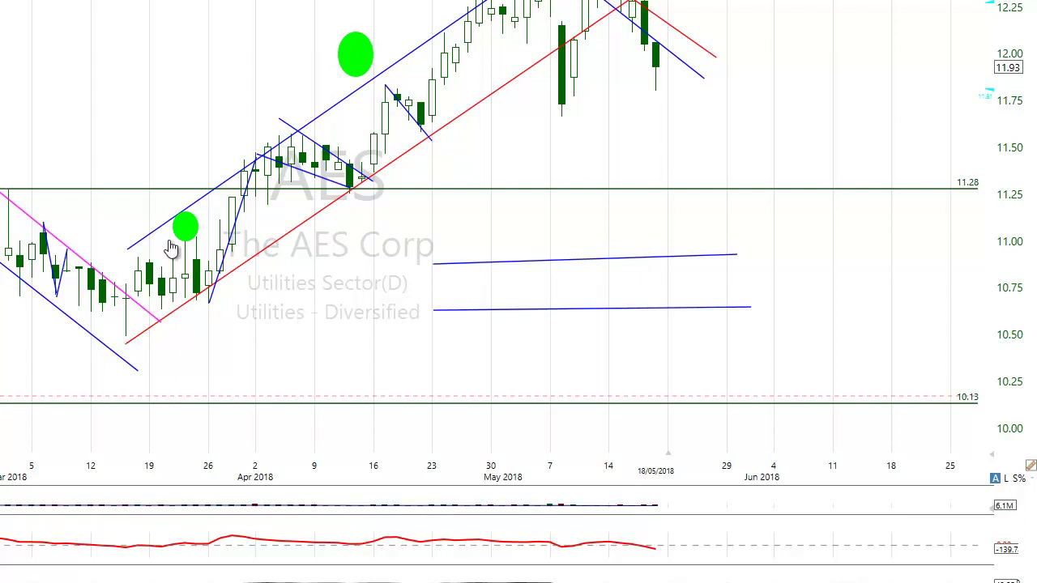
Add a horizontal price line at 11.59 through the 20 April low and change its colour to magenta
{"action": "left_click_drag", "start_coordinate": [395, 136], "coordinate": [421, 132]}
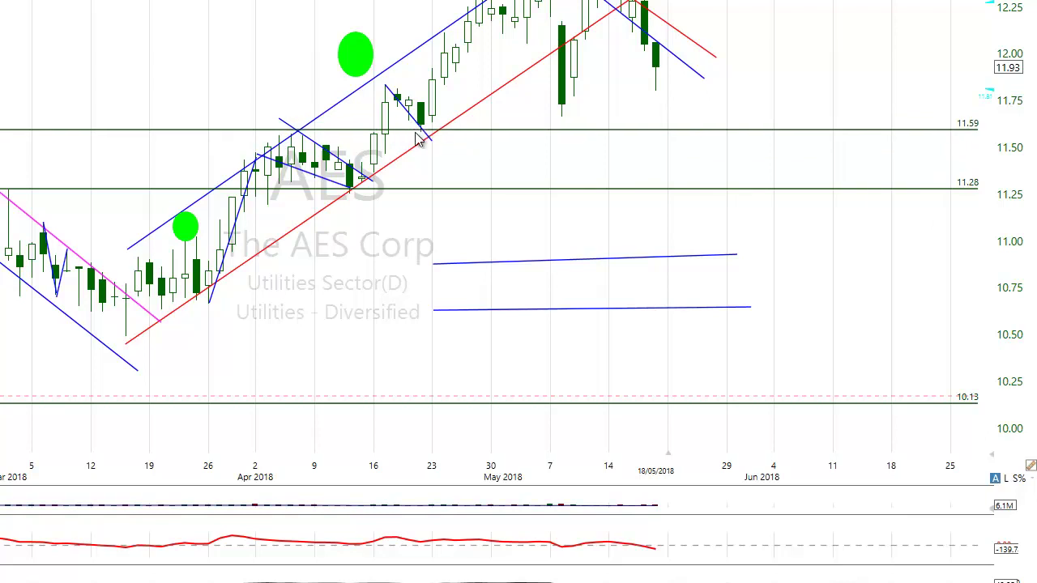
{"action": "right_click", "coordinate": [460, 136]}
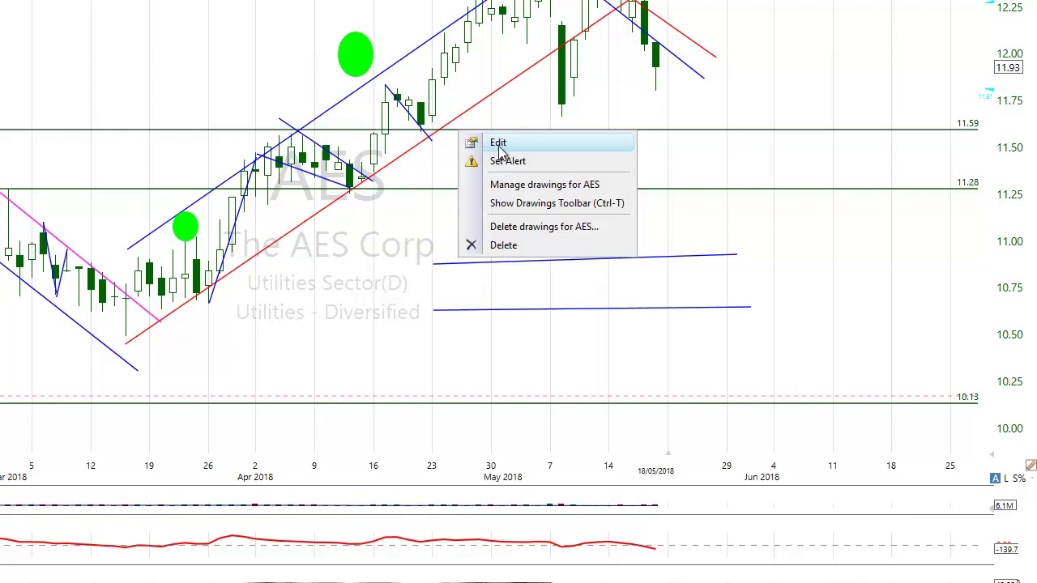
{"action": "left_click", "coordinate": [498, 143]}
{"action": "left_click", "coordinate": [656, 191]}
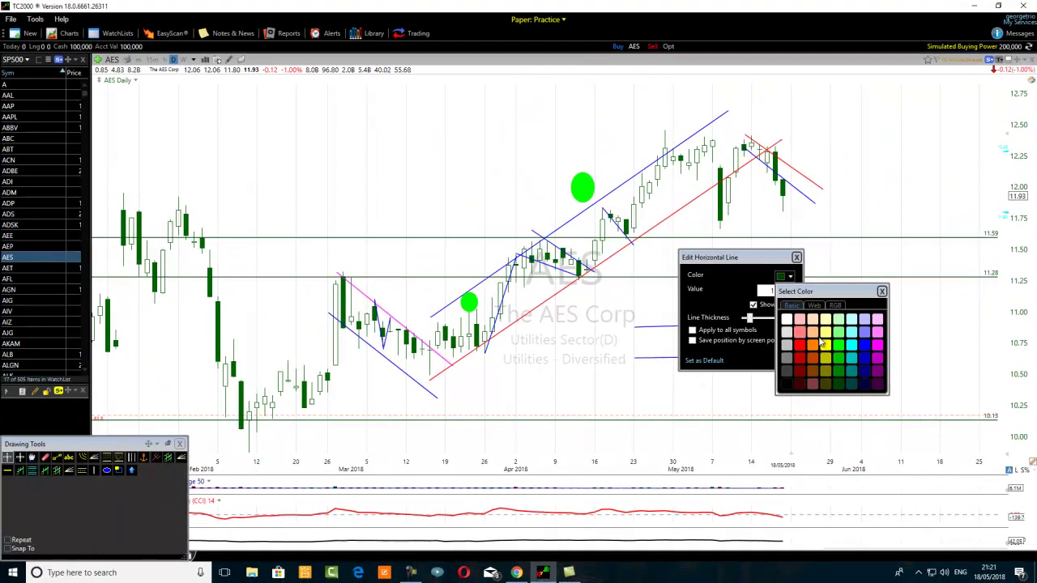
{"action": "left_click", "coordinate": [875, 346]}
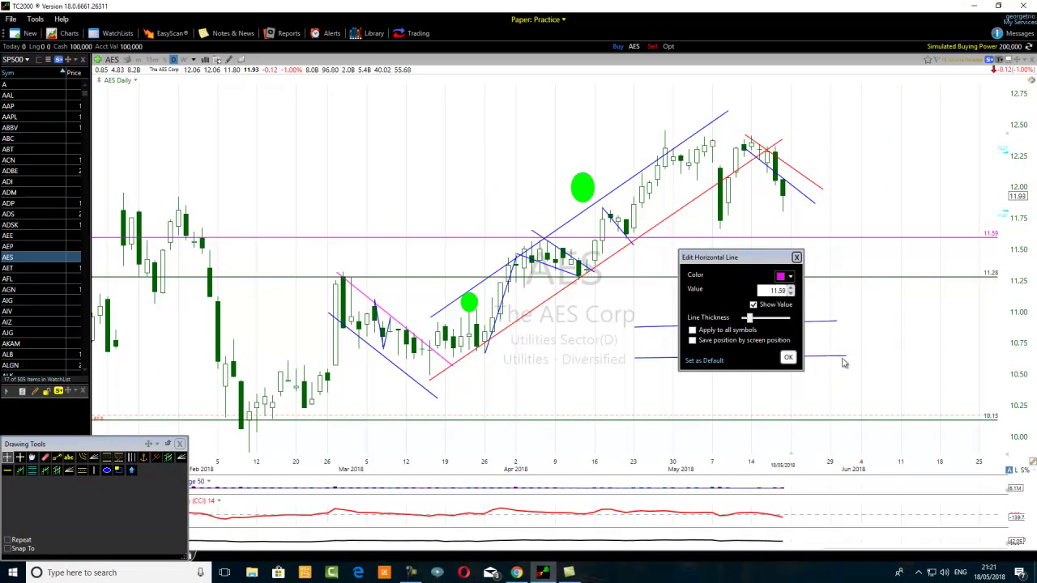
{"action": "left_click", "coordinate": [788, 361]}
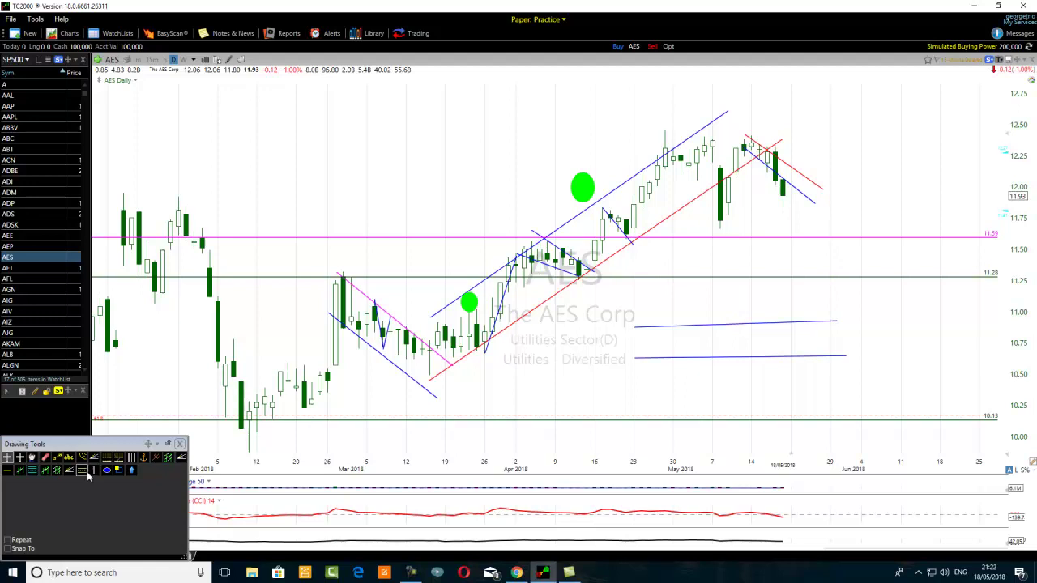
Draw a rising trend line from about 11.6 to 12.35 over 23–27 April, and a falling one from about 12.4 to 12.05 in early May
{"action": "left_click", "coordinate": [57, 459]}
{"action": "mouse_move", "coordinate": [634, 245]}
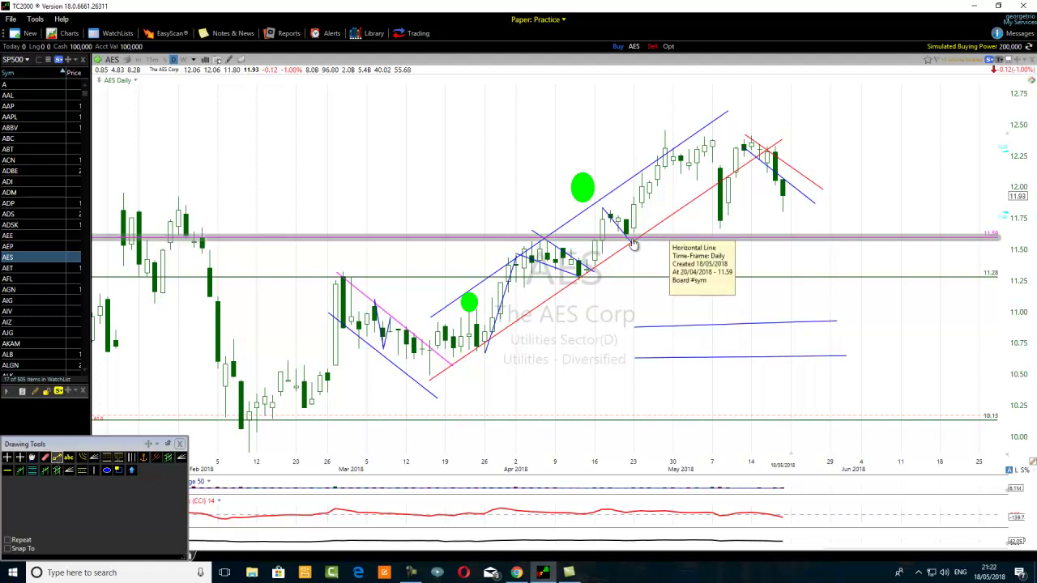
{"action": "left_click_drag", "start_coordinate": [633, 239], "coordinate": [665, 144]}
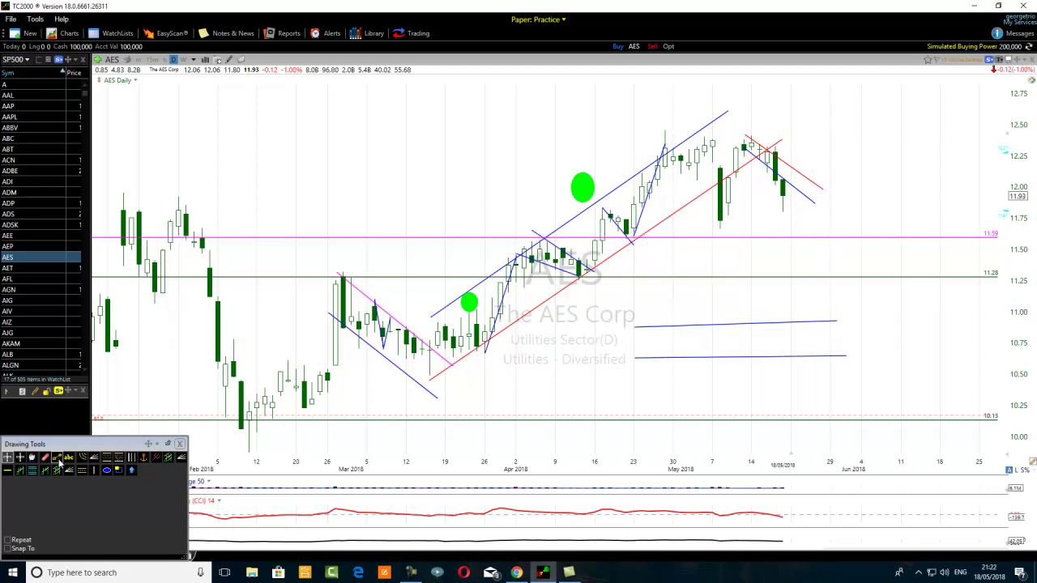
{"action": "left_click_drag", "start_coordinate": [703, 139], "coordinate": [726, 181]}
Add a horizontal price line at the early-May pullback and adjust it to 12.09
{"action": "left_click", "coordinate": [7, 471]}
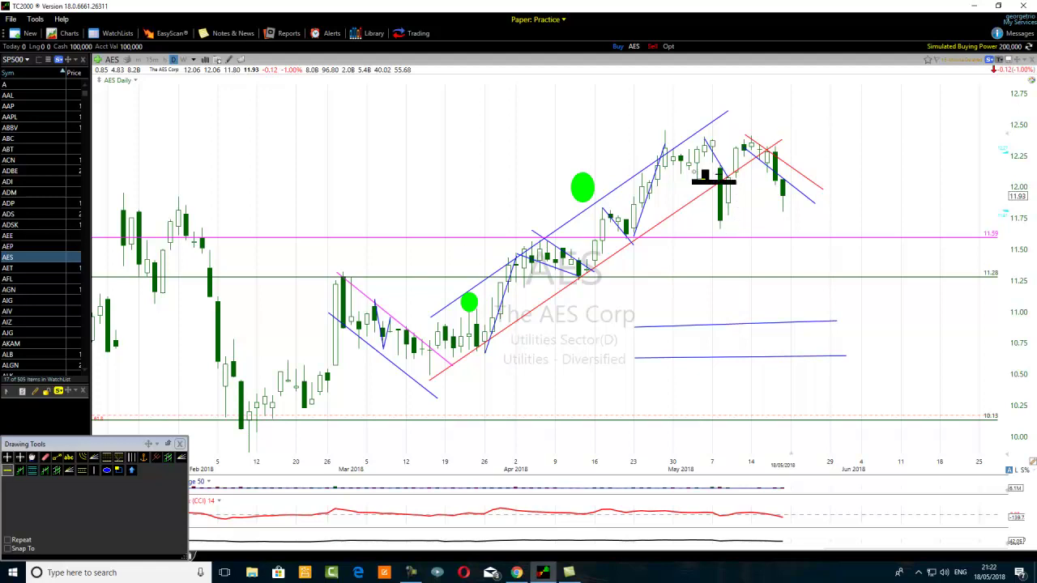
{"action": "left_click", "coordinate": [709, 176]}
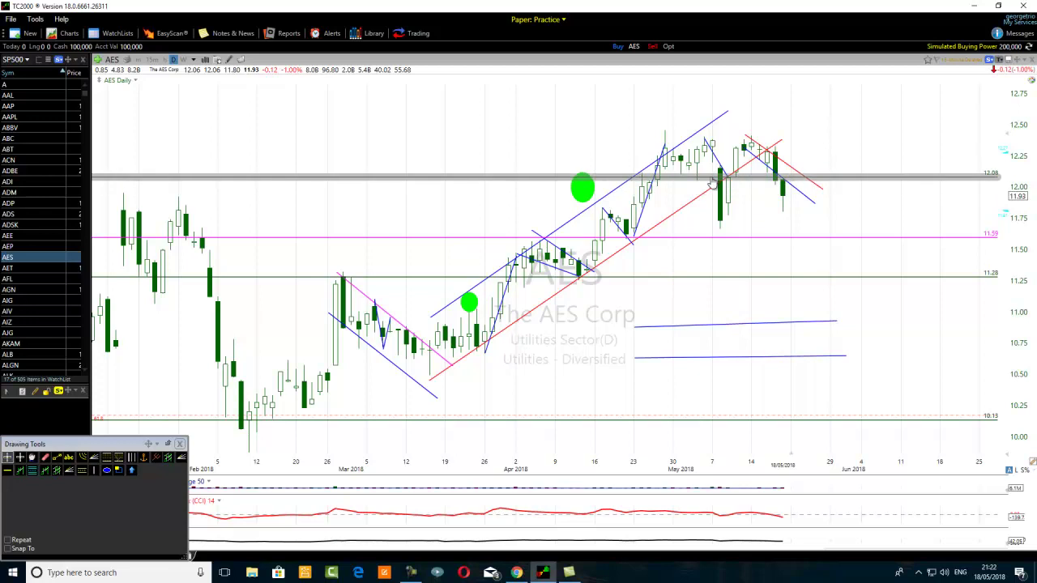
{"action": "left_click_drag", "start_coordinate": [710, 183], "coordinate": [731, 182]}
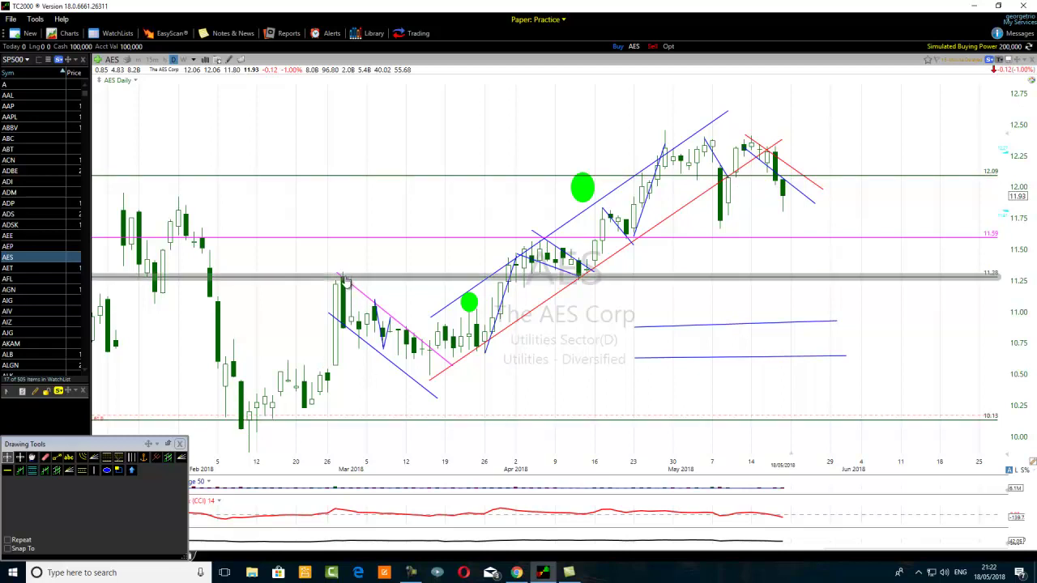
{"action": "left_click", "coordinate": [364, 346]}
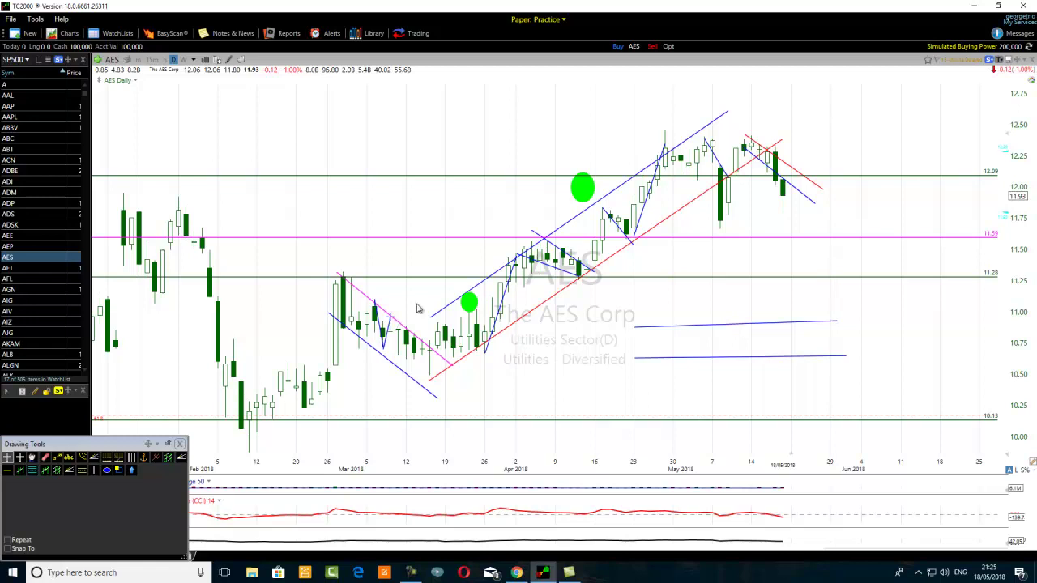
{"action": "left_click", "coordinate": [411, 572]}
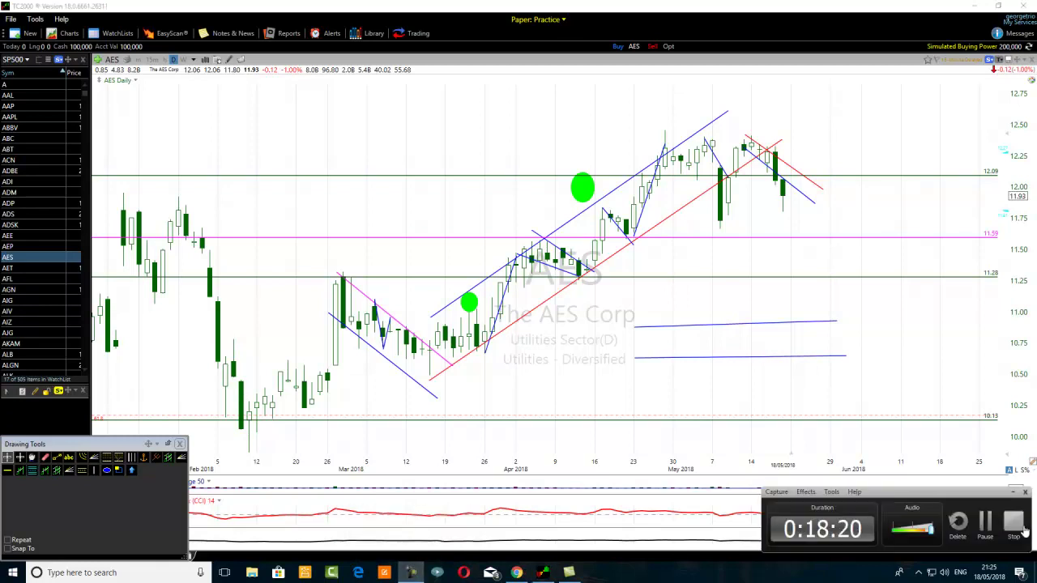